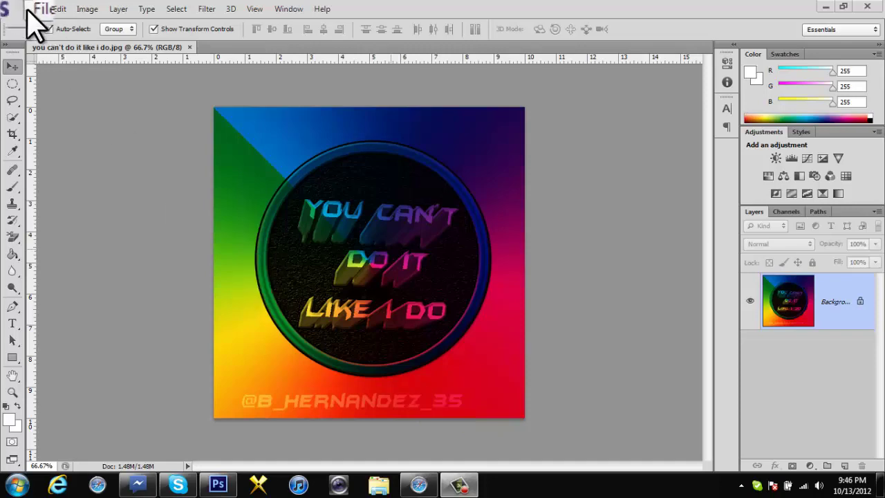
Step: Create a new blank transparent document and pick the Rectangle tool
{"action": "key", "text": "ctrl+n"}
{"action": "key", "text": "Return"}
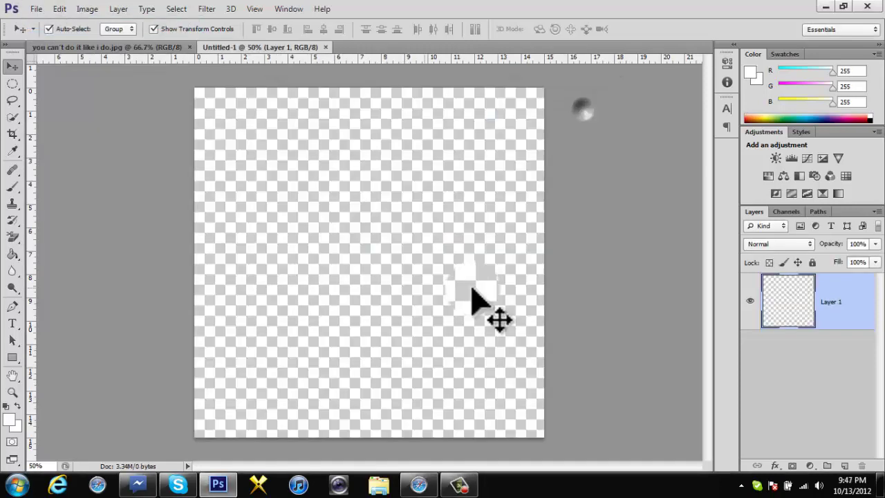
{"action": "right_click", "coordinate": [12, 358]}
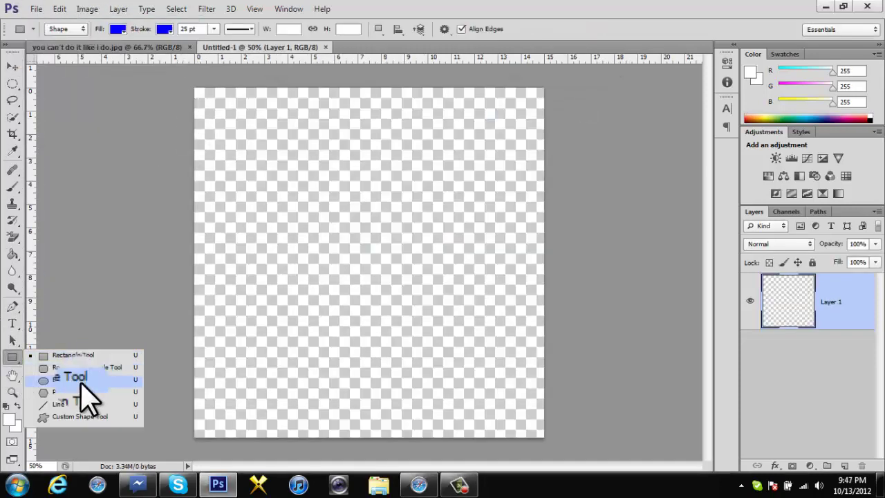
{"action": "left_click", "coordinate": [117, 29]}
Step: Set the shape fill to the rainbow spectrum gradient
{"action": "left_click", "coordinate": [179, 54]}
{"action": "left_click", "coordinate": [595, 128]}
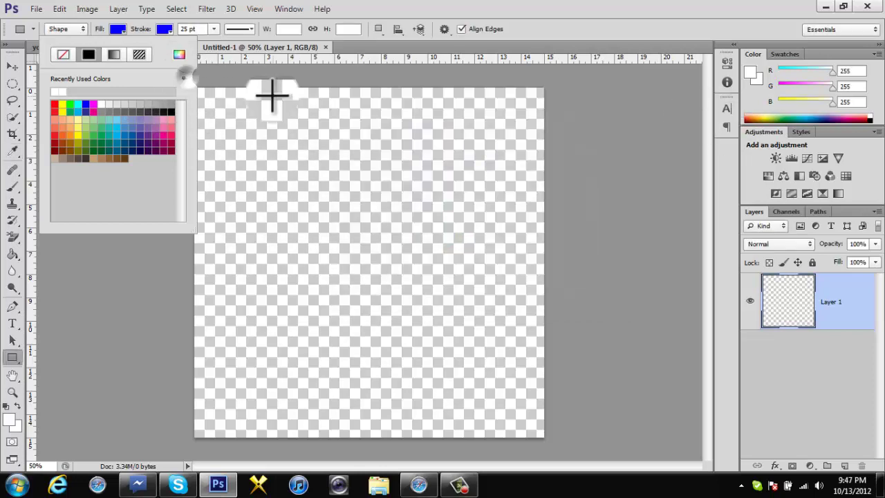
{"action": "left_click", "coordinate": [180, 78]}
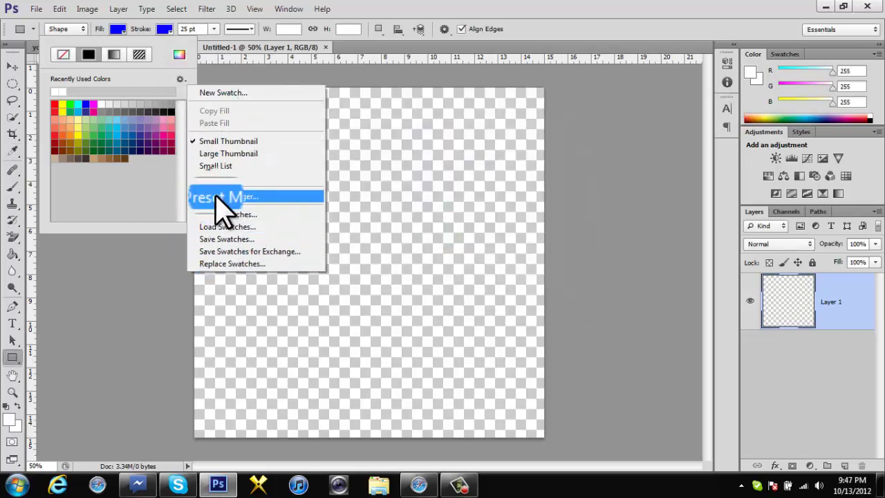
{"action": "left_click", "coordinate": [115, 54]}
{"action": "scroll", "coordinate": [173, 124], "scroll_direction": "down", "scroll_amount": 2}
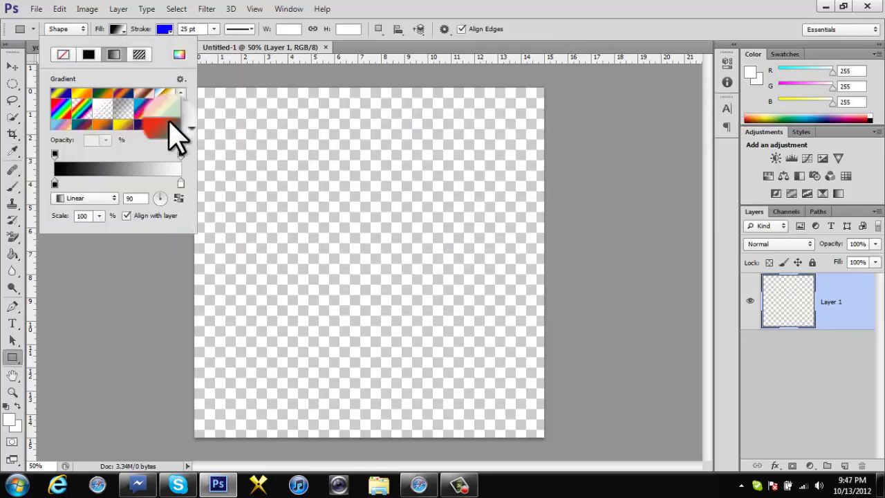
{"action": "left_click", "coordinate": [87, 127]}
{"action": "left_click", "coordinate": [143, 104]}
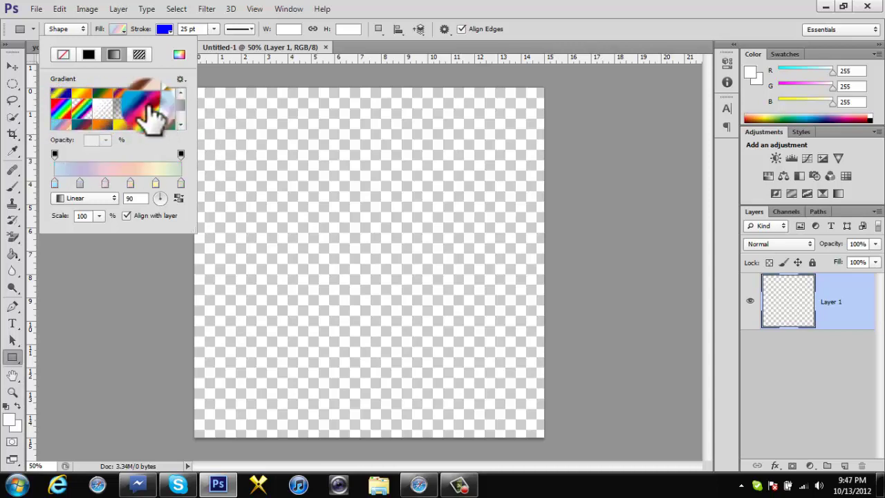
{"action": "left_click", "coordinate": [88, 54]}
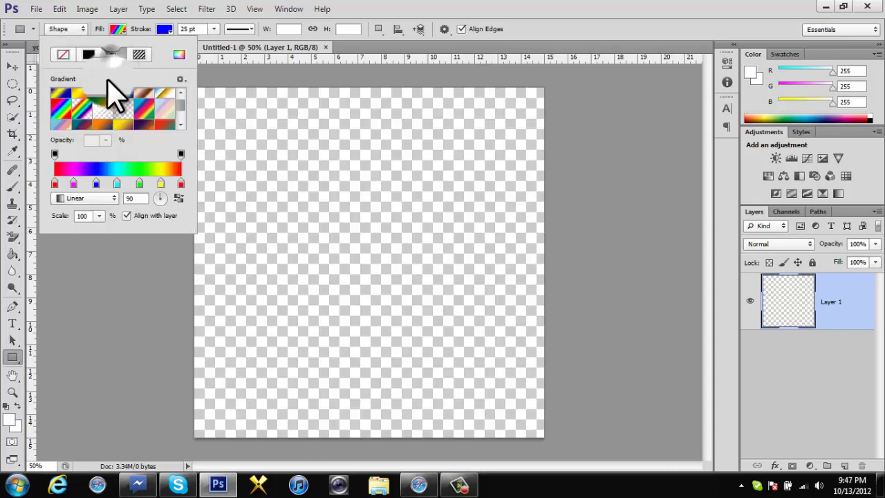
Step: Set the shape stroke to the rainbow spectrum gradient as well
{"action": "left_click", "coordinate": [164, 29]}
{"action": "left_click", "coordinate": [161, 54]}
{"action": "left_click", "coordinate": [107, 109]}
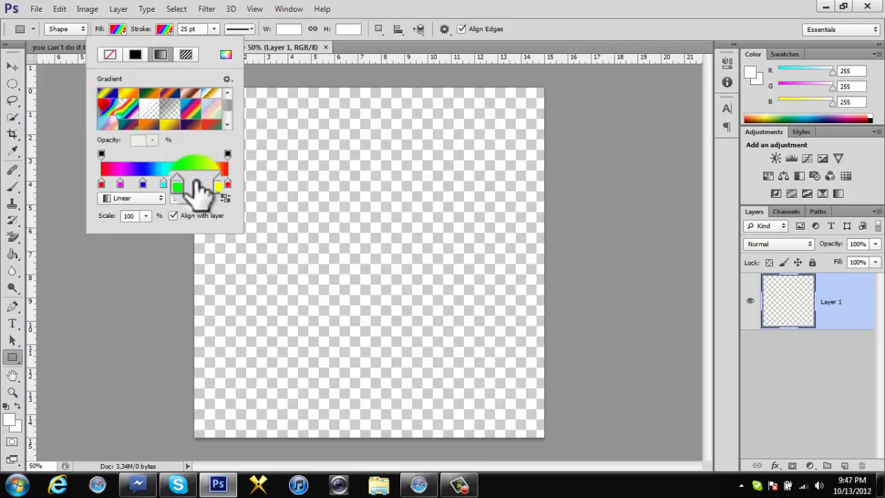
{"action": "left_click", "coordinate": [204, 28]}
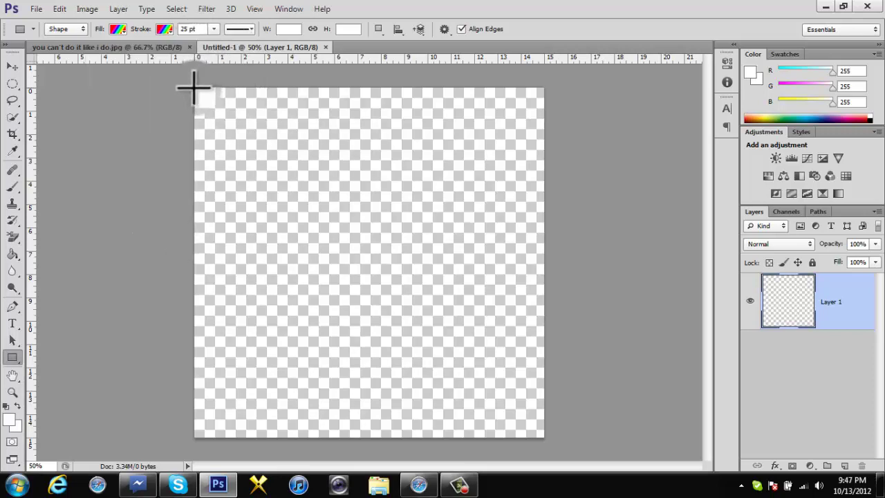
Step: Draw a rainbow rectangle covering the whole canvas, undoing the extra duplicate
{"action": "left_click_drag", "start_coordinate": [193, 87], "coordinate": [545, 437]}
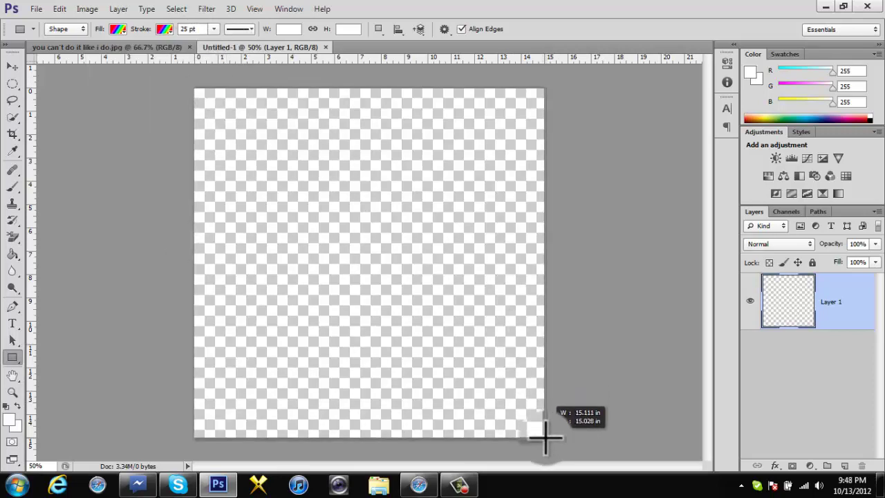
{"action": "left_click_drag", "start_coordinate": [548, 436], "coordinate": [555, 424]}
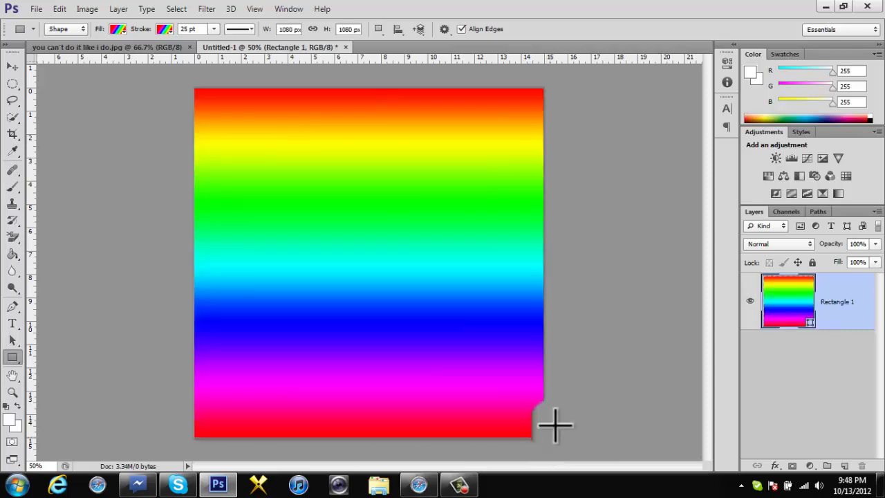
{"action": "mouse_move", "coordinate": [194, 88]}
{"action": "left_mouse_down"}
{"action": "mouse_move", "coordinate": [455, 438]}
{"action": "mouse_move", "coordinate": [542, 436]}
{"action": "left_mouse_up"}
{"action": "key", "text": "ctrl+z"}
Step: Change the rectangle's gradient fill style to Radial
{"action": "double_click", "coordinate": [788, 299]}
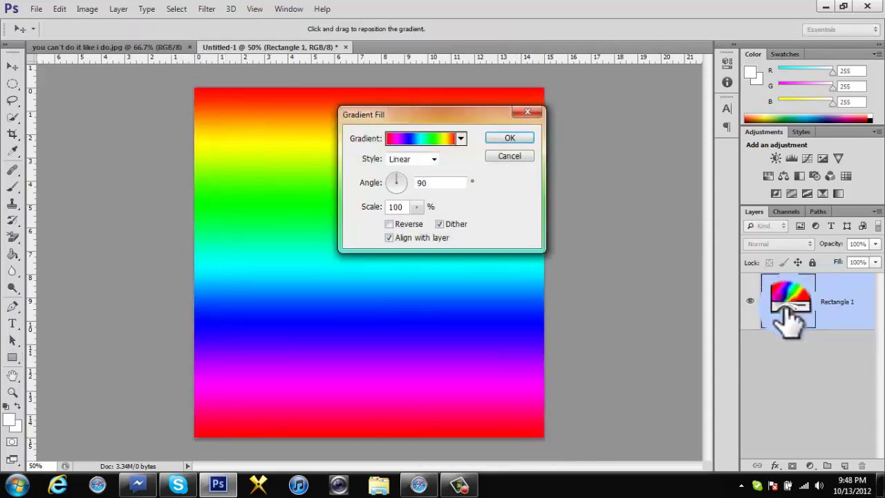
{"action": "left_click", "coordinate": [415, 159]}
{"action": "left_click", "coordinate": [414, 213]}
{"action": "left_click", "coordinate": [415, 159]}
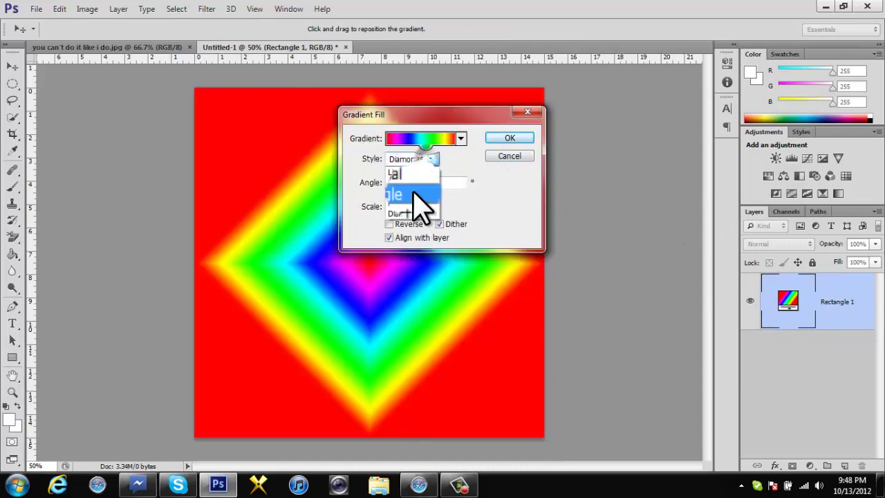
{"action": "left_click", "coordinate": [408, 182]}
{"action": "left_click", "coordinate": [510, 138]}
{"action": "left_click", "coordinate": [12, 66]}
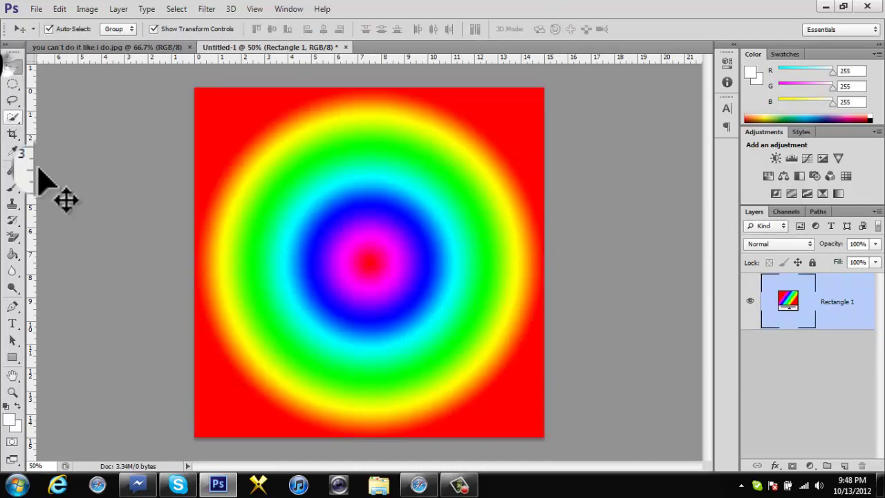
Step: Set new shapes to a solid blue fill and a solid black stroke
{"action": "left_click", "coordinate": [110, 256]}
{"action": "left_click", "coordinate": [13, 83]}
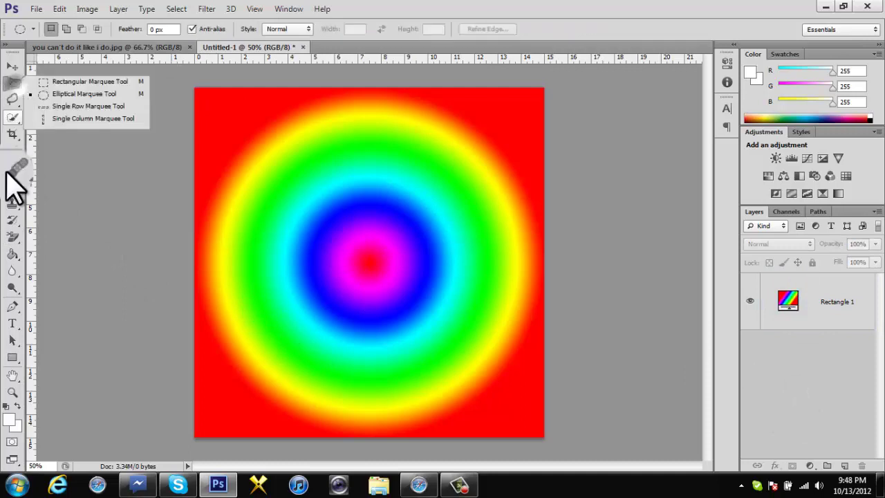
{"action": "left_click", "coordinate": [13, 358]}
{"action": "left_click", "coordinate": [69, 364]}
{"action": "left_click", "coordinate": [111, 29]}
{"action": "left_click", "coordinate": [97, 54]}
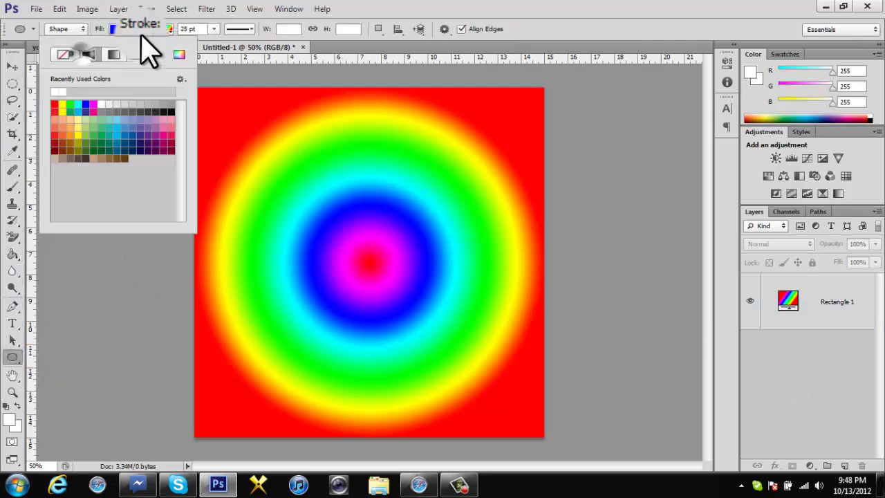
{"action": "left_click", "coordinate": [164, 29]}
{"action": "left_click", "coordinate": [135, 54]}
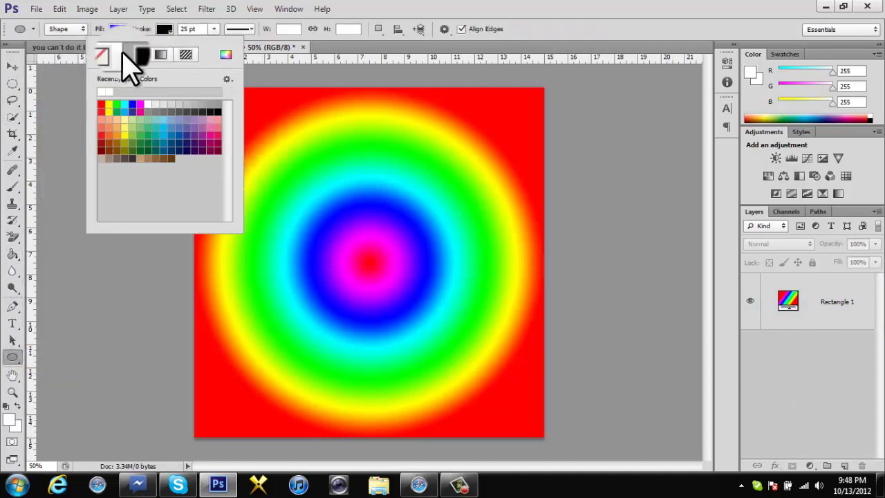
Step: Draw a large five-sided polygon out from the canvas centre
{"action": "left_click", "coordinate": [12, 358]}
{"action": "left_click", "coordinate": [69, 402]}
{"action": "left_click_drag", "start_coordinate": [250, 133], "coordinate": [272, 110]}
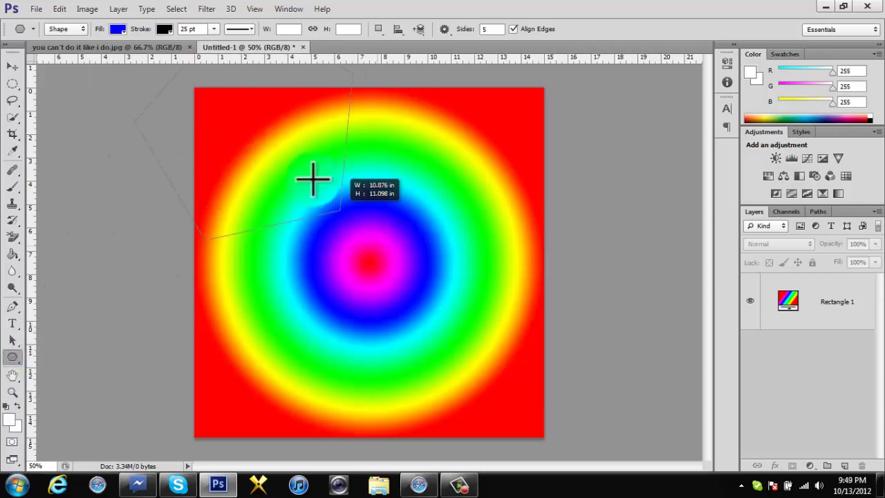
{"action": "key", "text": "ctrl+z"}
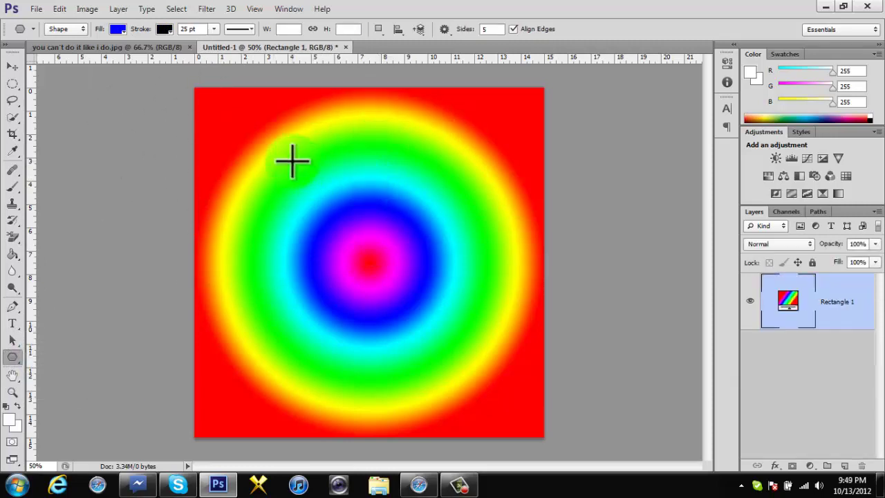
{"action": "left_click_drag", "start_coordinate": [371, 261], "coordinate": [520, 351]}
Step: Rotate the pentagon so a point faces up and nudge it into position
{"action": "left_click", "coordinate": [13, 66]}
{"action": "left_click_drag", "start_coordinate": [325, 171], "coordinate": [333, 179]}
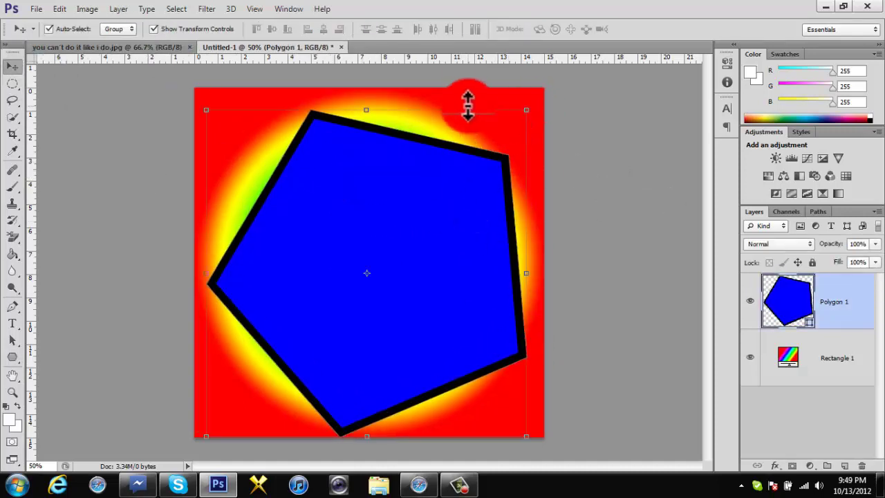
{"action": "left_click_drag", "start_coordinate": [468, 105], "coordinate": [502, 111]}
{"action": "key", "text": "Escape"}
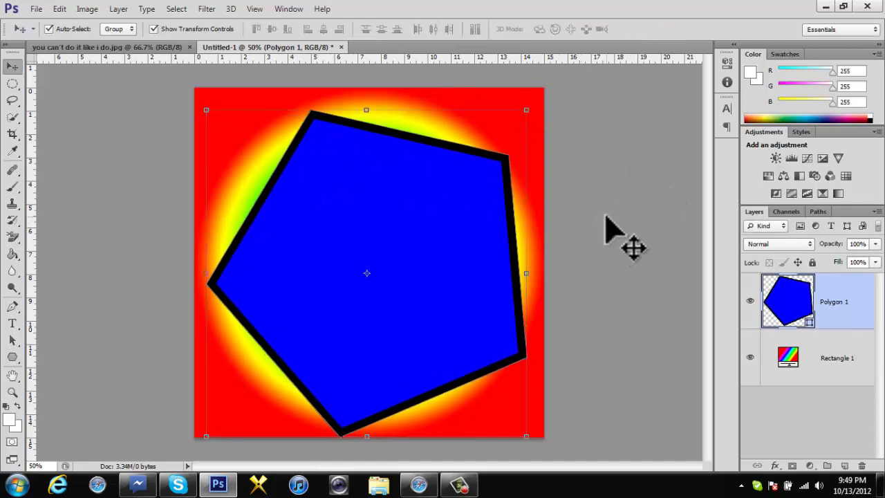
{"action": "mouse_move", "coordinate": [364, 448]}
{"action": "left_mouse_down"}
{"action": "mouse_move", "coordinate": [128, 310]}
{"action": "mouse_move", "coordinate": [99, 247]}
{"action": "left_mouse_up"}
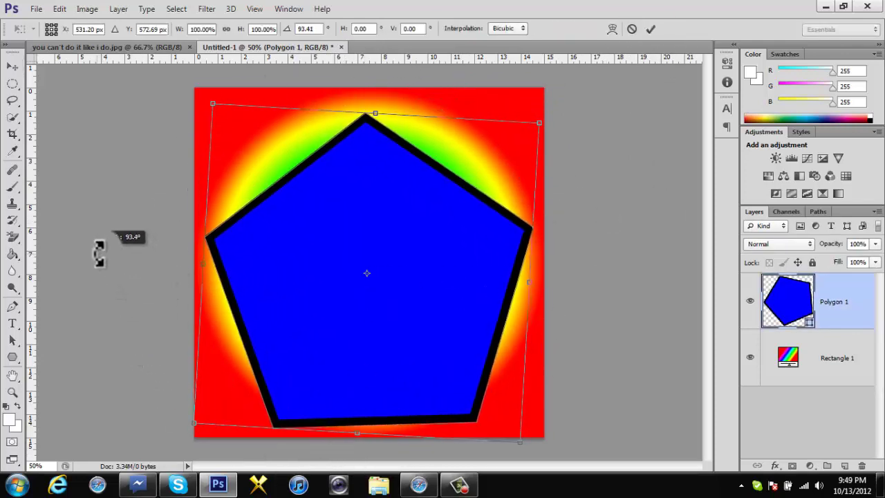
{"action": "left_click", "coordinate": [650, 28]}
{"action": "left_click_drag", "start_coordinate": [416, 234], "coordinate": [415, 220]}
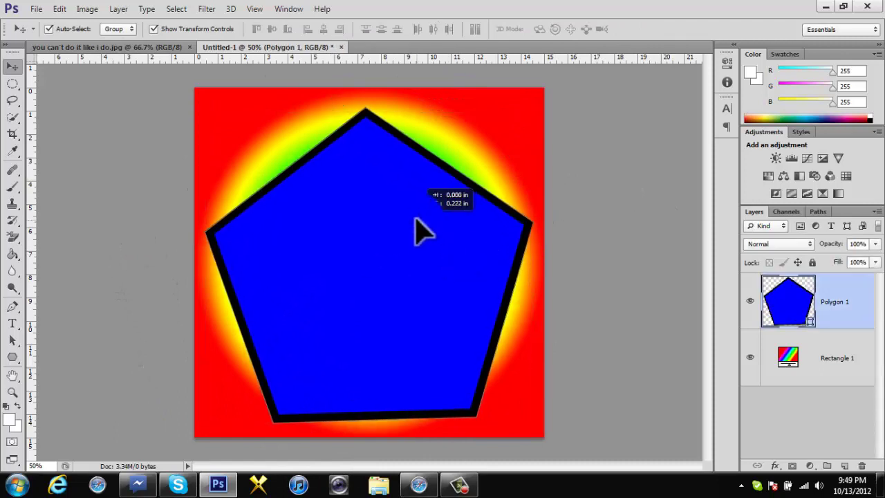
{"action": "left_click_drag", "start_coordinate": [490, 359], "coordinate": [488, 356]}
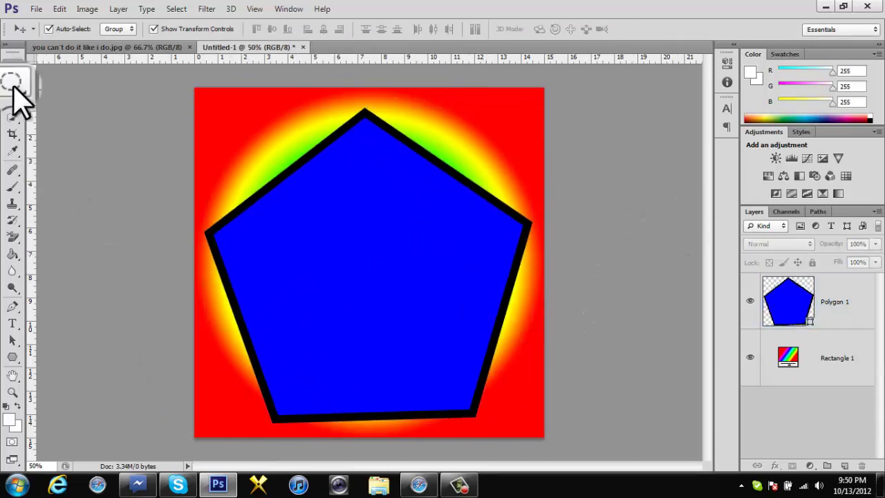
Step: Reselect the Ellipse shape tool and open its fill choices
{"action": "left_click", "coordinate": [12, 84]}
{"action": "left_click_drag", "start_coordinate": [12, 357], "coordinate": [55, 401]}
{"action": "left_click", "coordinate": [57, 381]}
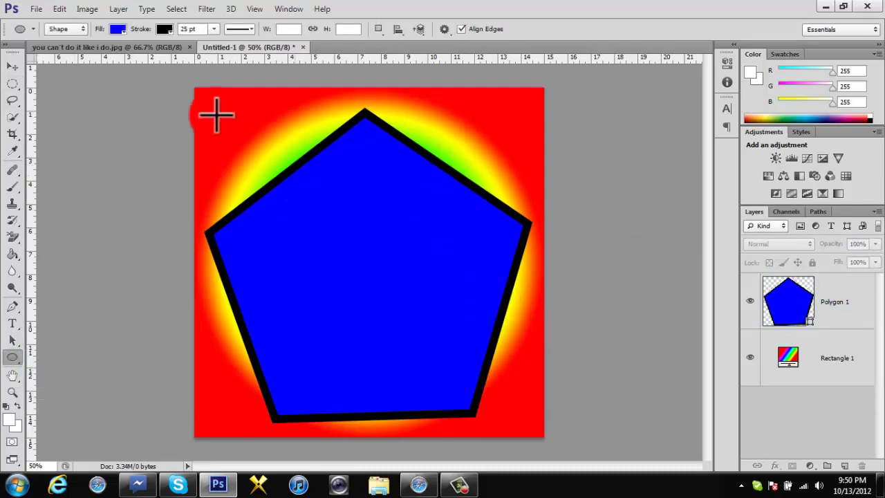
{"action": "left_click", "coordinate": [118, 28]}
{"action": "left_click", "coordinate": [124, 265]}
Step: Apply a preset ringed layer style to the pentagon
{"action": "right_click", "coordinate": [830, 301]}
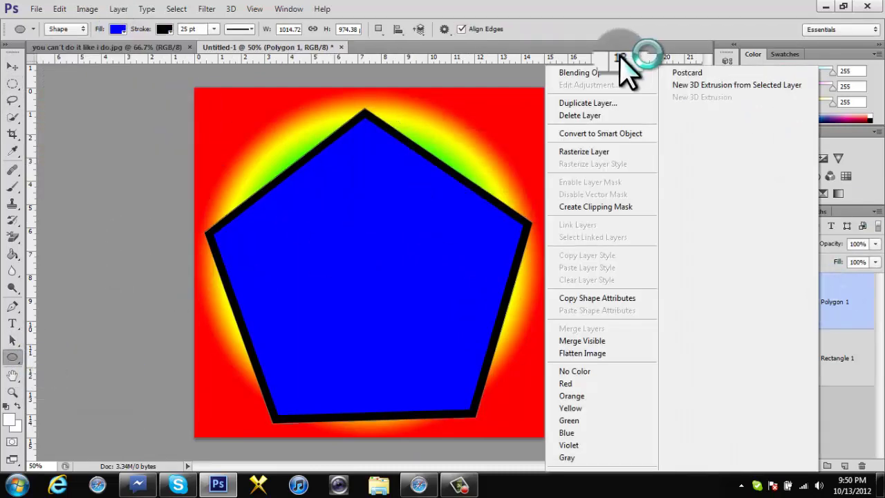
{"action": "left_click", "coordinate": [587, 64]}
{"action": "left_click", "coordinate": [479, 78]}
{"action": "left_click", "coordinate": [653, 89]}
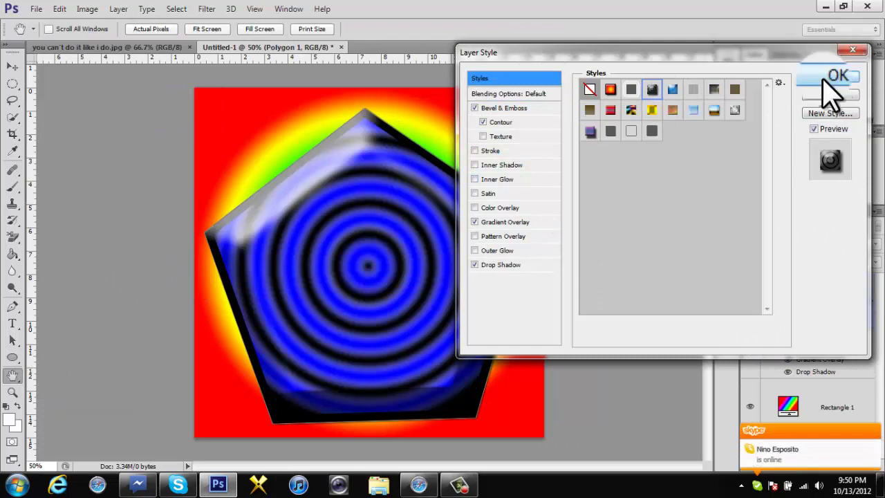
Step: Enable Bevel & Emboss, inner shadow and inner glow, then confirm the style
{"action": "left_click", "coordinate": [509, 94]}
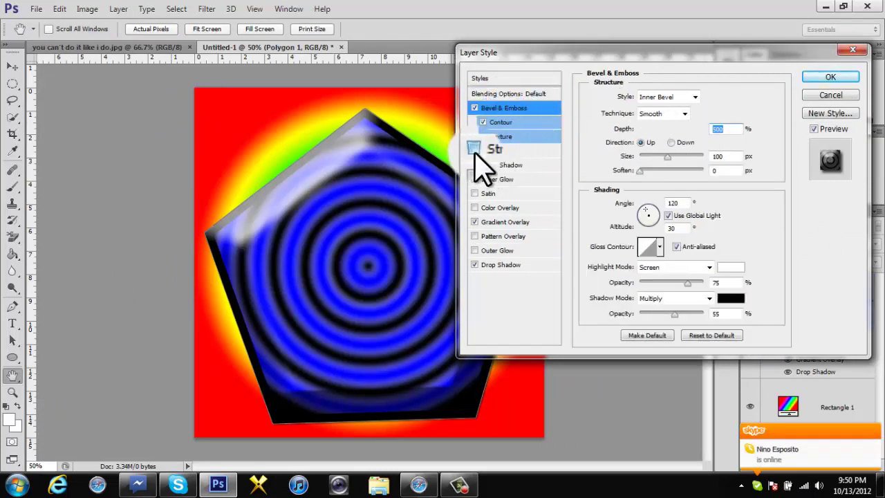
{"action": "left_click", "coordinate": [474, 179]}
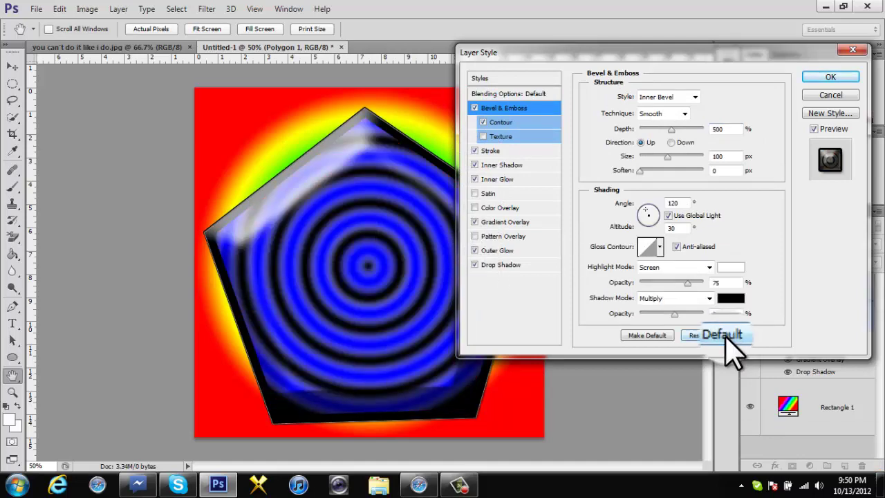
{"action": "left_click", "coordinate": [831, 77]}
{"action": "scroll", "coordinate": [874, 377], "scroll_direction": "down", "scroll_amount": 2}
{"action": "scroll", "coordinate": [877, 377], "scroll_direction": "up", "scroll_amount": 2}
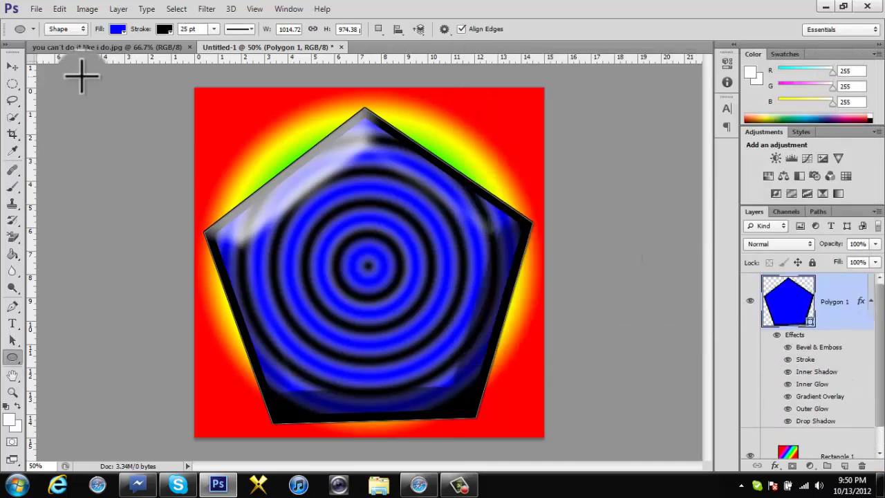
Step: Nudge the pentagon slightly and draw a text box over it
{"action": "left_click", "coordinate": [14, 66]}
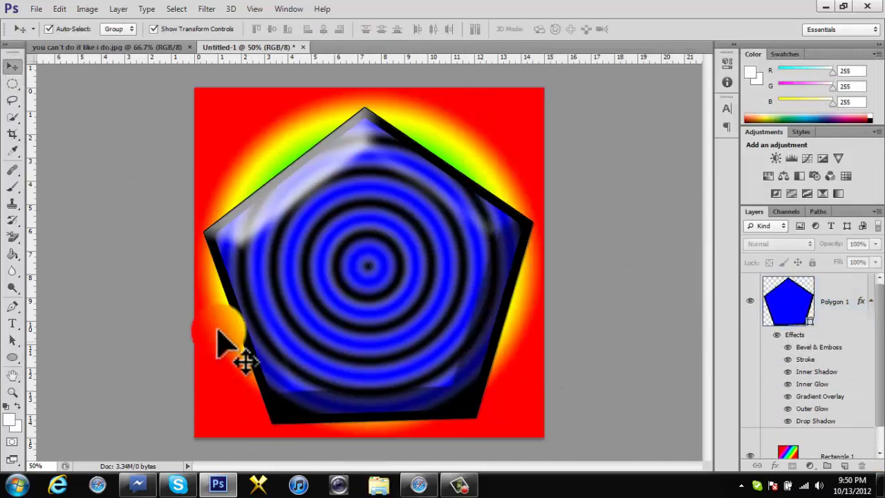
{"action": "left_click_drag", "start_coordinate": [332, 391], "coordinate": [332, 387]}
{"action": "key", "text": "e"}
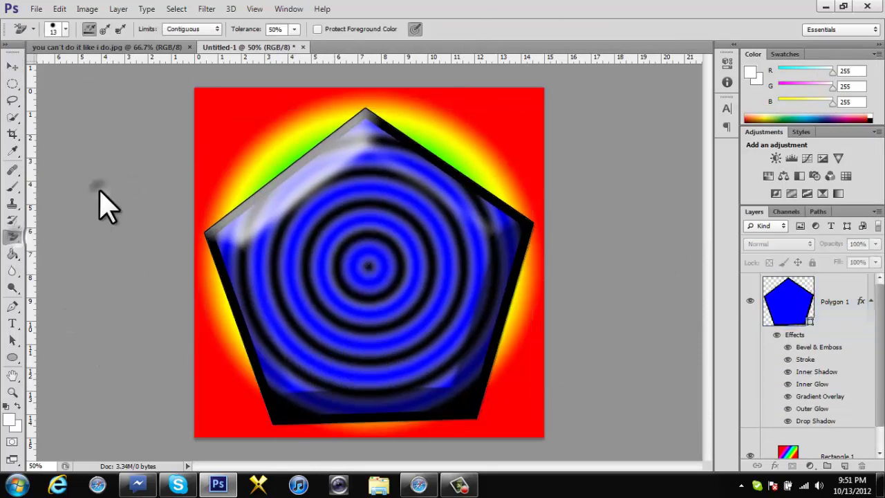
{"action": "left_click", "coordinate": [14, 323]}
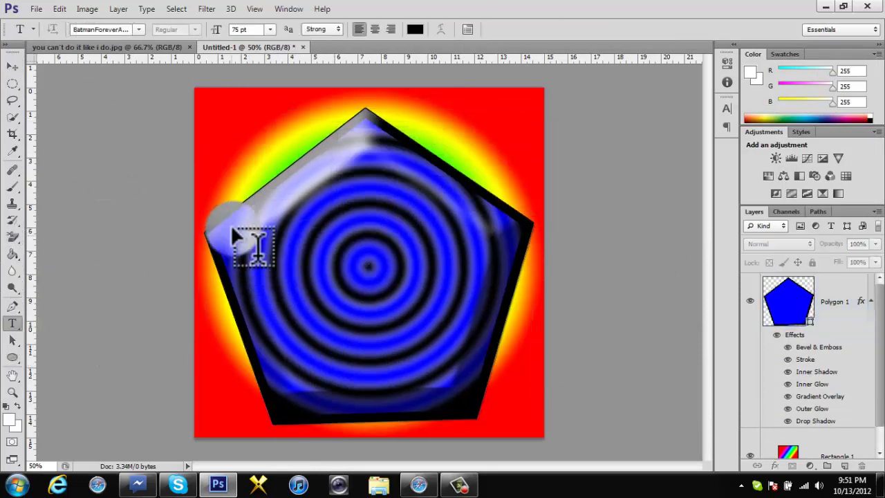
{"action": "left_click_drag", "start_coordinate": [235, 214], "coordinate": [508, 315]}
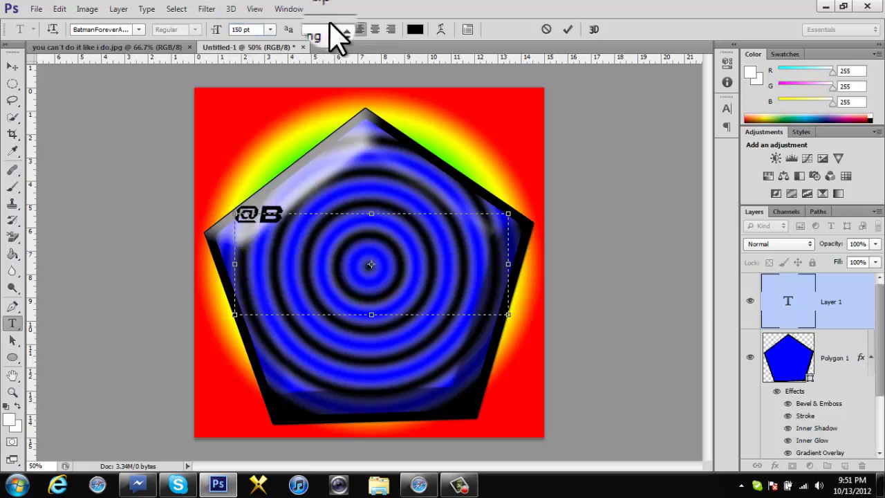
Step: Enter the author's handle and set the font size to 115 pt
{"action": "type", "text": "DEZ_35"}
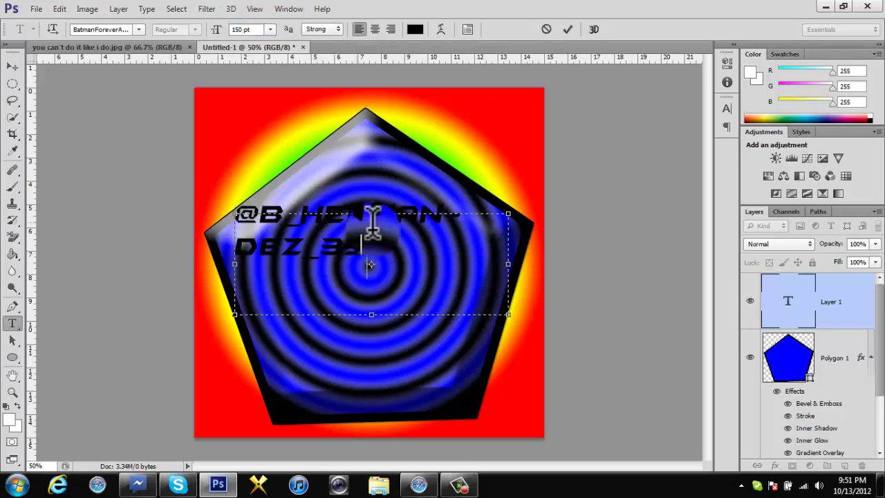
{"action": "left_click_drag", "start_coordinate": [374, 256], "coordinate": [207, 18]}
{"action": "type", "text": "125"}
{"action": "key", "text": "Return"}
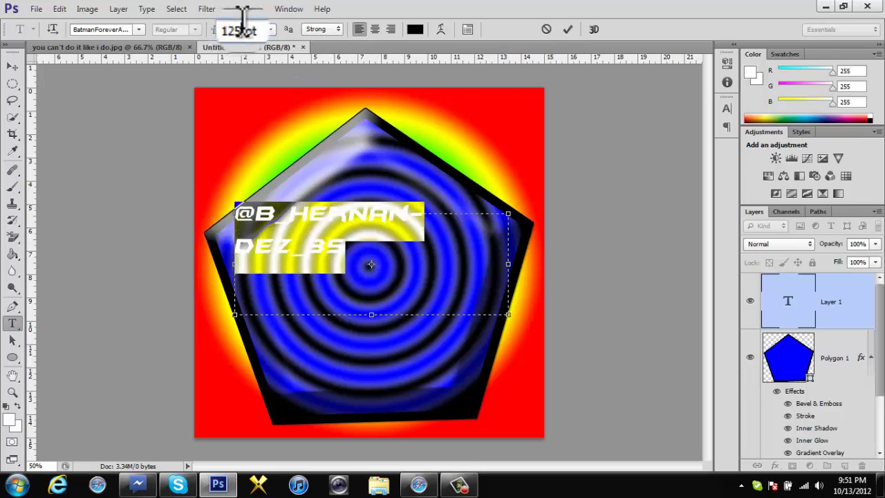
{"action": "left_click", "coordinate": [267, 238]}
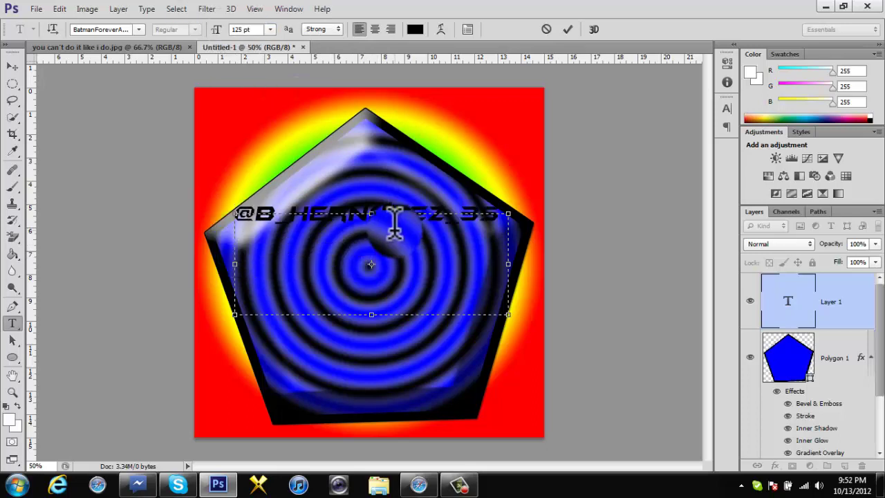
{"action": "left_click_drag", "start_coordinate": [360, 251], "coordinate": [218, 217]}
{"action": "left_click", "coordinate": [248, 29]}
{"action": "type", "text": "115"}
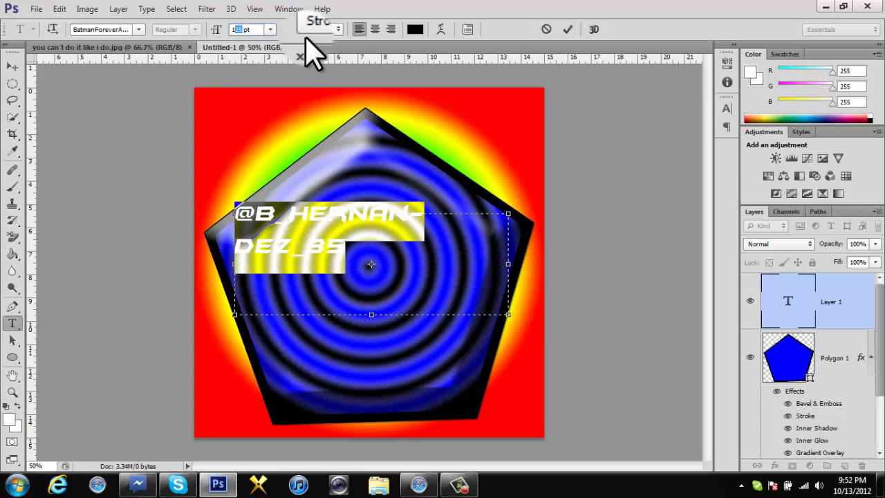
{"action": "key", "text": "Return"}
Step: Make the text white and resize the text box to fit one line
{"action": "left_click", "coordinate": [414, 29]}
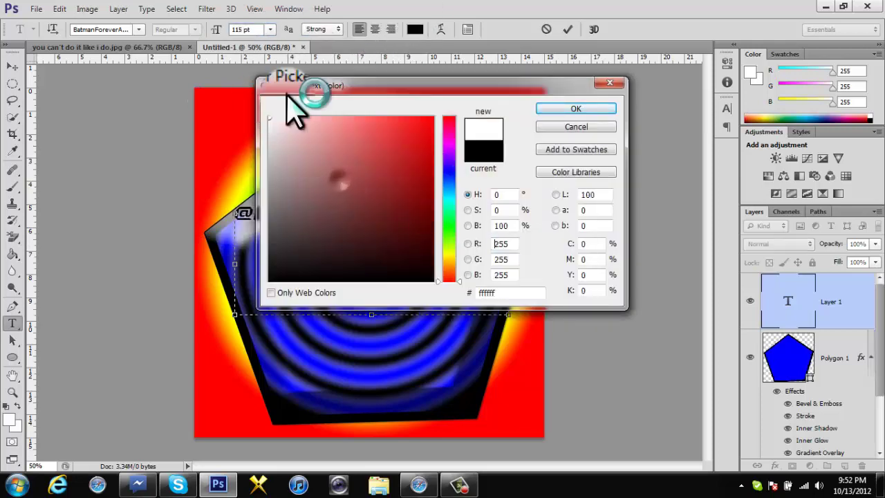
{"action": "left_click", "coordinate": [292, 108]}
{"action": "left_click", "coordinate": [575, 108]}
{"action": "left_click", "coordinate": [454, 217]}
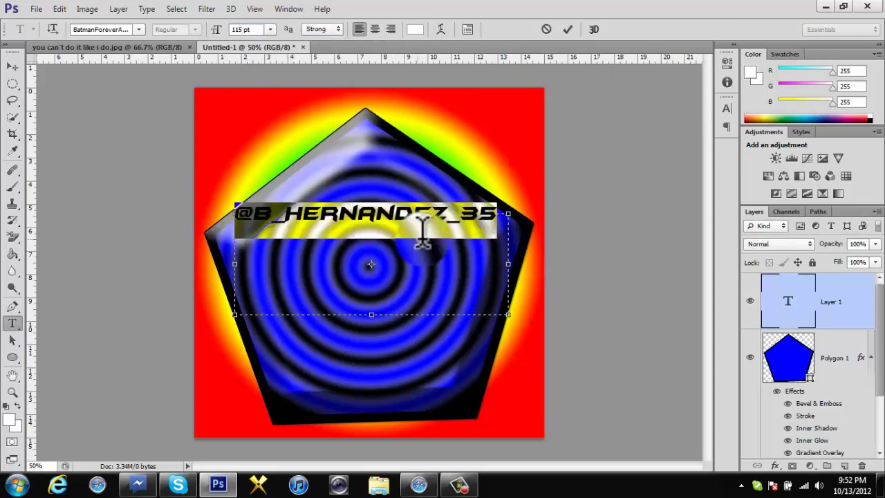
{"action": "mouse_move", "coordinate": [420, 223]}
{"action": "left_mouse_down"}
{"action": "mouse_move", "coordinate": [508, 201]}
{"action": "mouse_move", "coordinate": [432, 223]}
{"action": "left_mouse_up"}
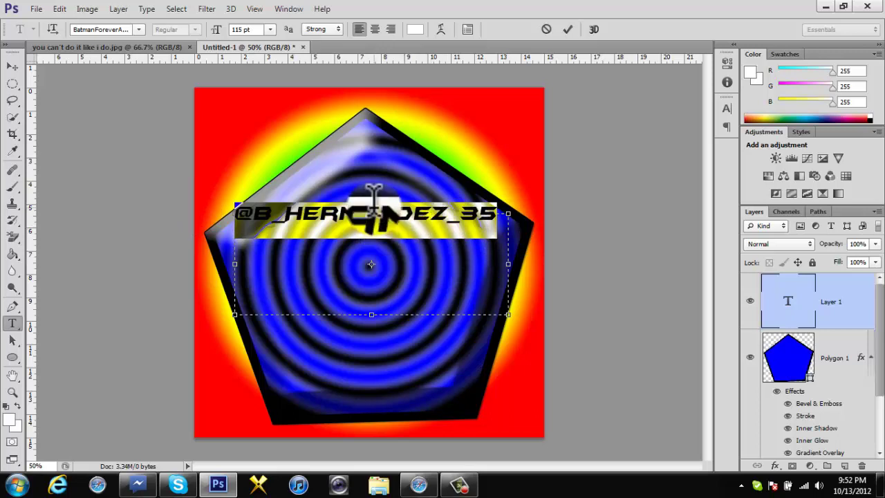
{"action": "left_click_drag", "start_coordinate": [372, 213], "coordinate": [372, 255]}
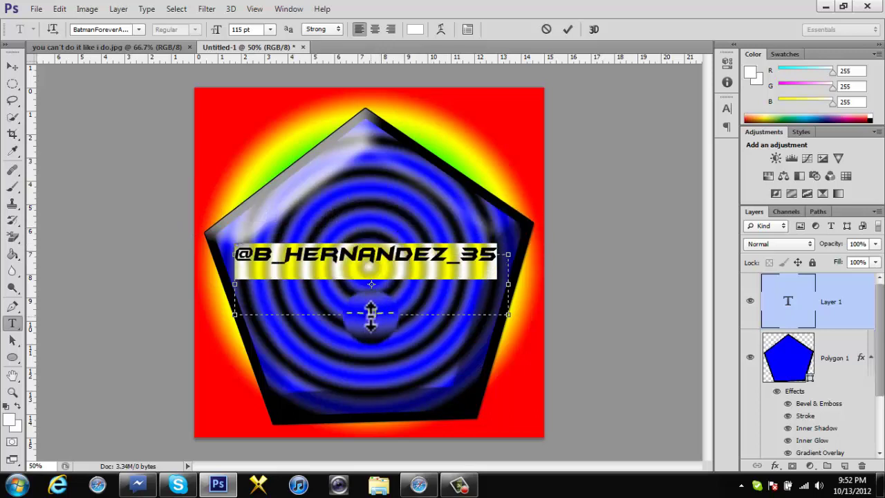
{"action": "left_click_drag", "start_coordinate": [371, 314], "coordinate": [396, 282]}
{"action": "left_click_drag", "start_coordinate": [504, 248], "coordinate": [237, 248]}
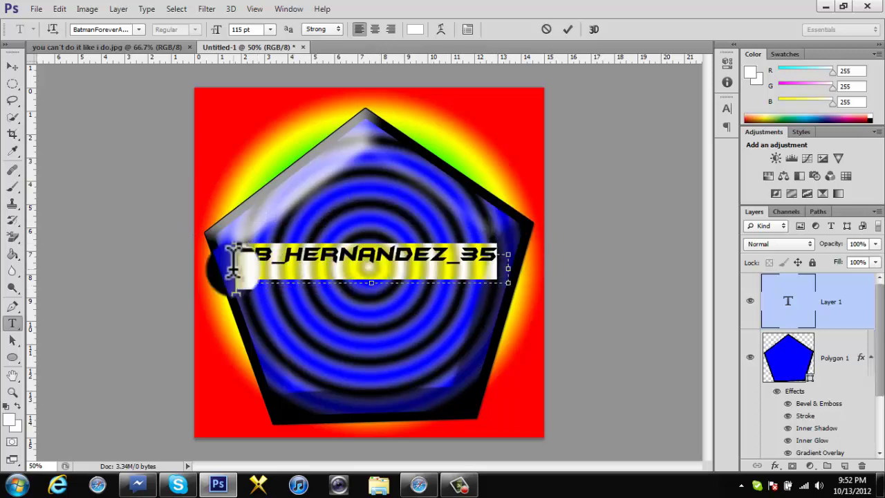
Step: Convert the text to extruded 3D and roll and orbit it into a tilt
{"action": "left_click", "coordinate": [588, 27]}
{"action": "left_click", "coordinate": [420, 189]}
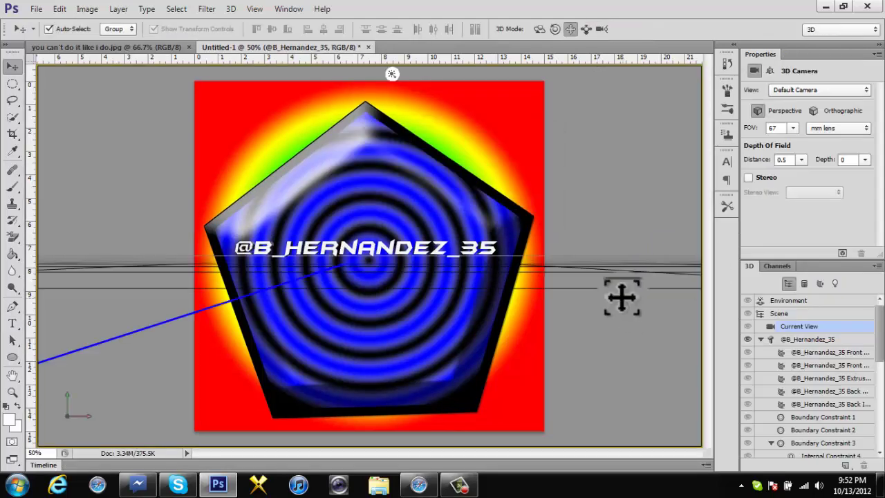
{"action": "left_click", "coordinate": [555, 28]}
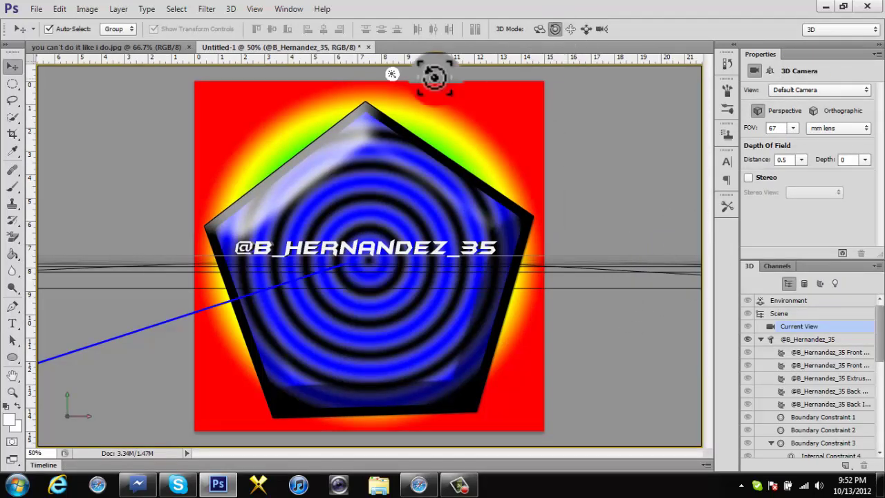
{"action": "mouse_move", "coordinate": [431, 73]}
{"action": "left_mouse_down"}
{"action": "mouse_move", "coordinate": [417, 118]}
{"action": "mouse_move", "coordinate": [394, 78]}
{"action": "left_mouse_up"}
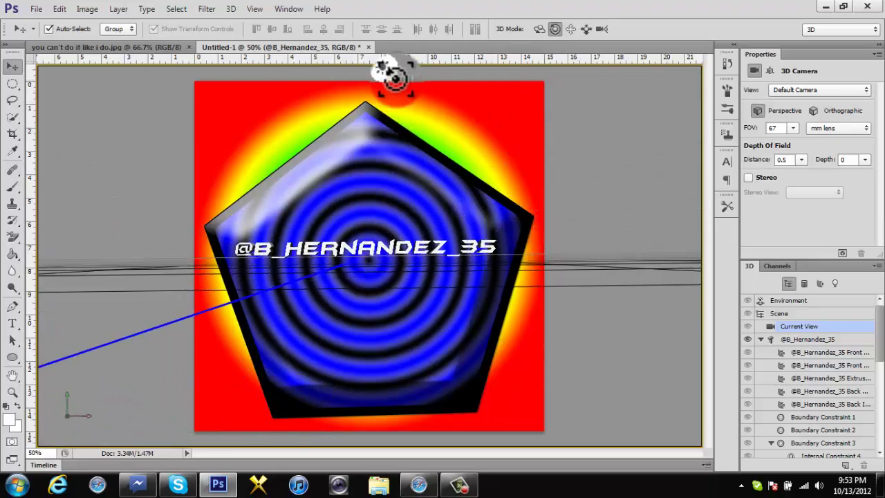
{"action": "mouse_move", "coordinate": [431, 157]}
{"action": "left_mouse_down"}
{"action": "mouse_move", "coordinate": [429, 166]}
{"action": "mouse_move", "coordinate": [395, 174]}
{"action": "mouse_move", "coordinate": [386, 155]}
{"action": "mouse_move", "coordinate": [392, 149]}
{"action": "mouse_move", "coordinate": [391, 168]}
{"action": "mouse_move", "coordinate": [455, 177]}
{"action": "left_mouse_up"}
Step: Restore the Essentials layout and nudge the 3D text slightly right
{"action": "left_click", "coordinate": [840, 29]}
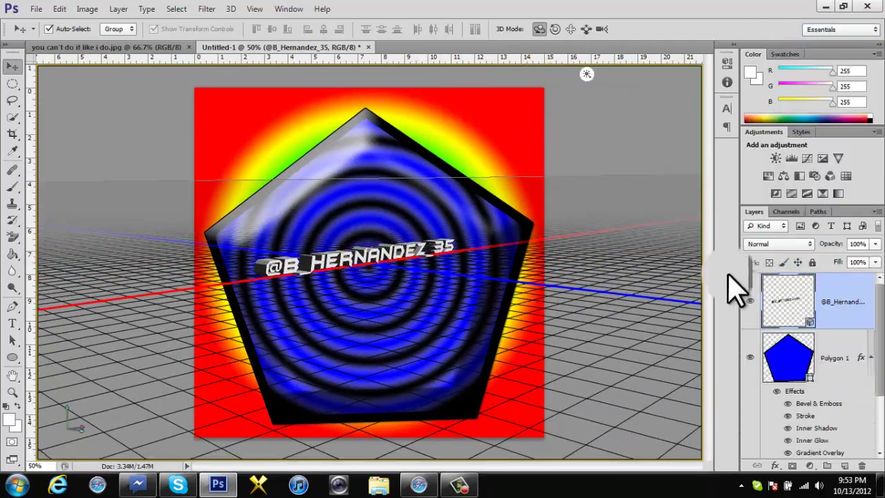
{"action": "left_click", "coordinate": [751, 357]}
{"action": "left_click", "coordinate": [789, 357]}
{"action": "left_click", "coordinate": [750, 339]}
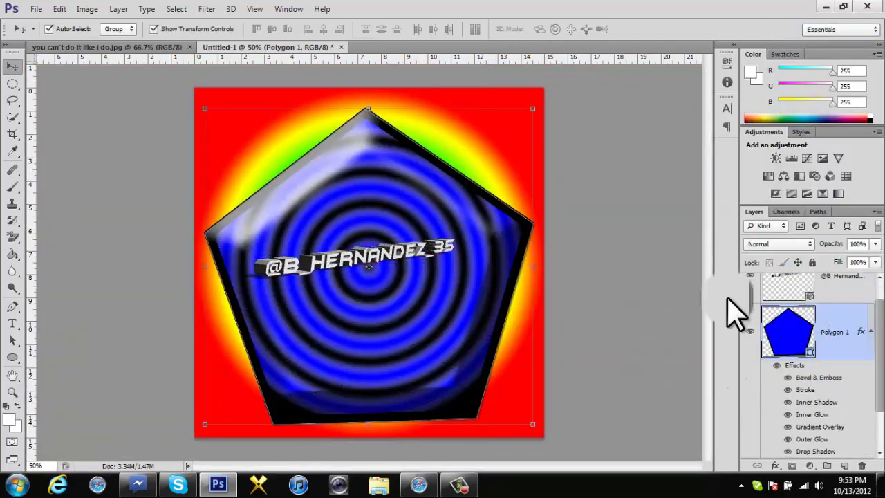
{"action": "left_click_drag", "start_coordinate": [390, 253], "coordinate": [393, 256]}
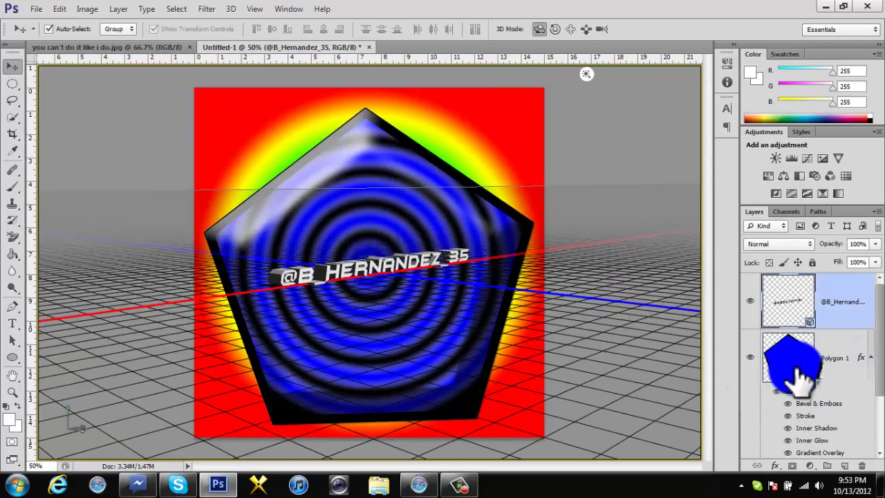
{"action": "double_click", "coordinate": [865, 302]}
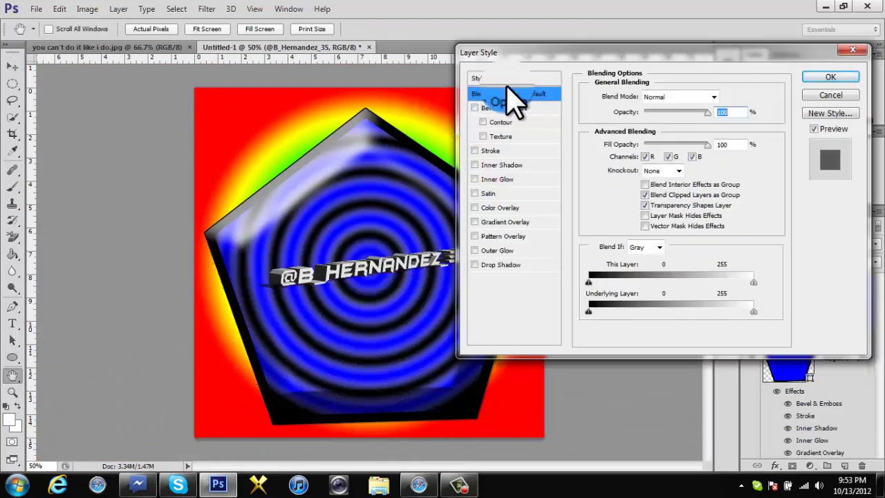
Step: Turn on Outer Glow and Bevel & Emboss for the text
{"action": "left_click", "coordinate": [505, 79]}
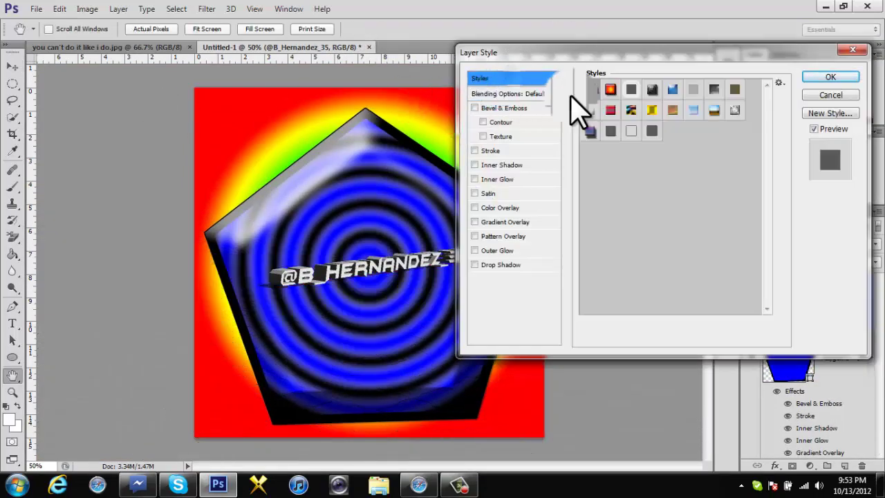
{"action": "left_click", "coordinate": [480, 94]}
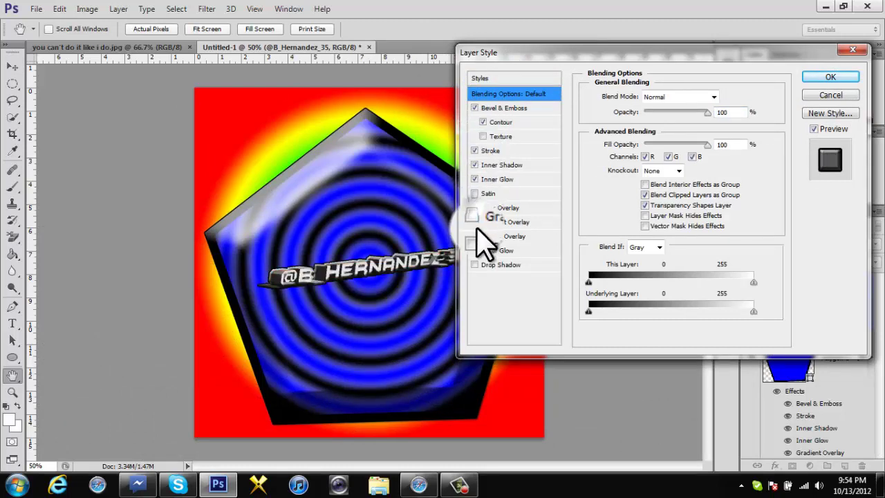
{"action": "left_click", "coordinate": [474, 251]}
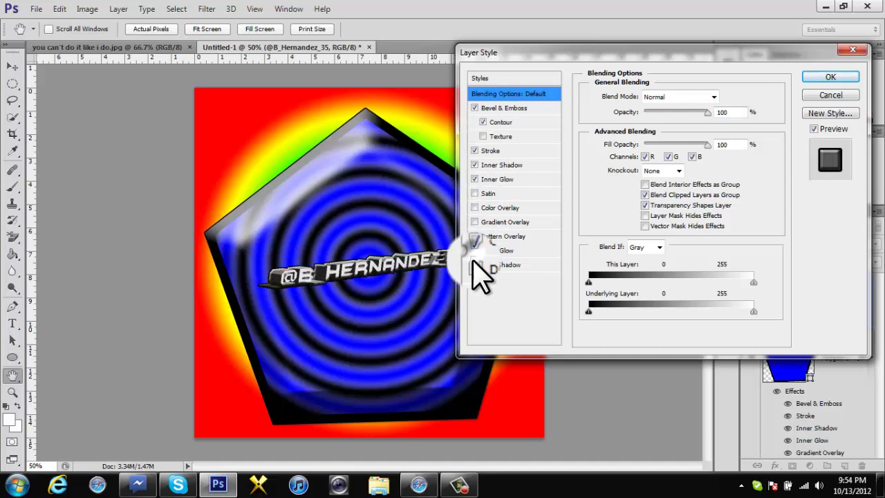
{"action": "left_click", "coordinate": [504, 107]}
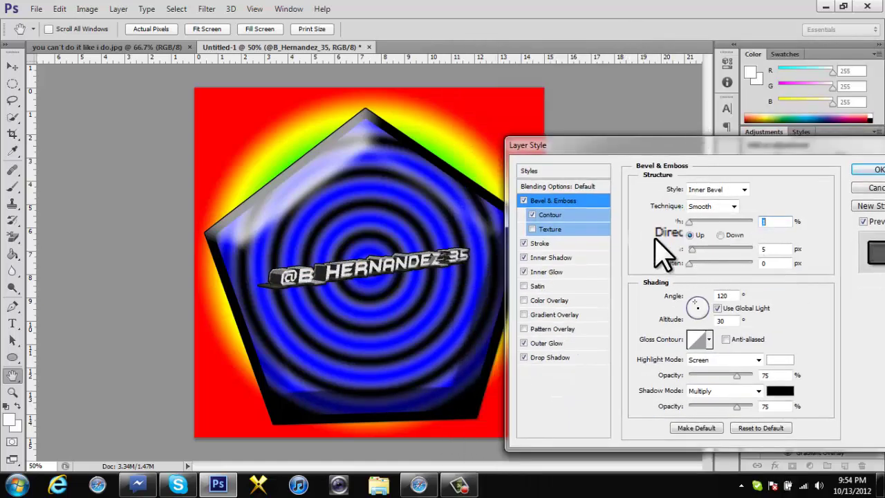
Step: Give the bevel a double-peak contour preset
{"action": "left_click", "coordinate": [564, 215]}
{"action": "left_click", "coordinate": [688, 193]}
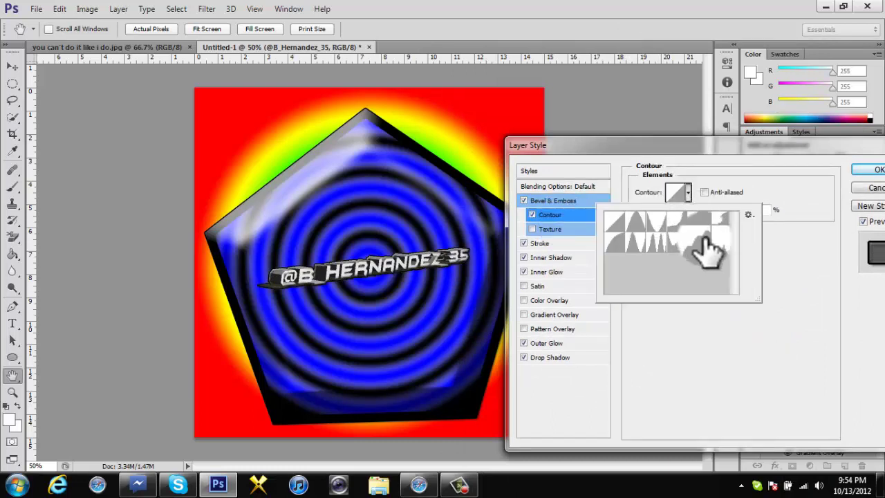
{"action": "left_click", "coordinate": [612, 231]}
{"action": "left_click", "coordinate": [662, 238]}
{"action": "left_click", "coordinate": [639, 225]}
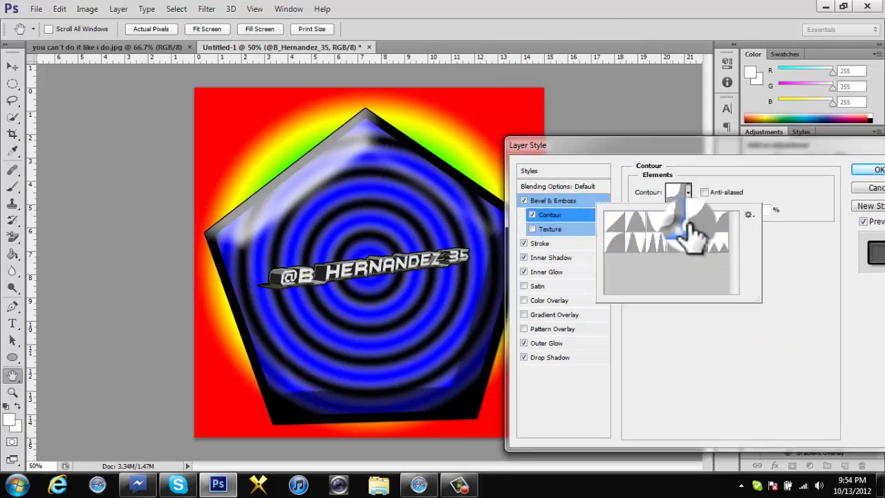
{"action": "left_click", "coordinate": [723, 228]}
{"action": "left_click", "coordinate": [638, 239]}
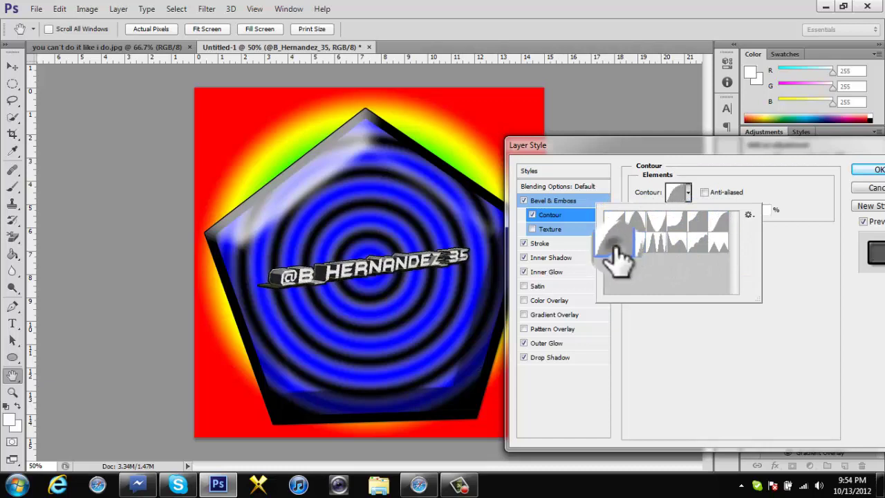
{"action": "left_click", "coordinate": [566, 230]}
Step: Set the text stroke colour to a grey sampled from the image
{"action": "left_click", "coordinate": [537, 244]}
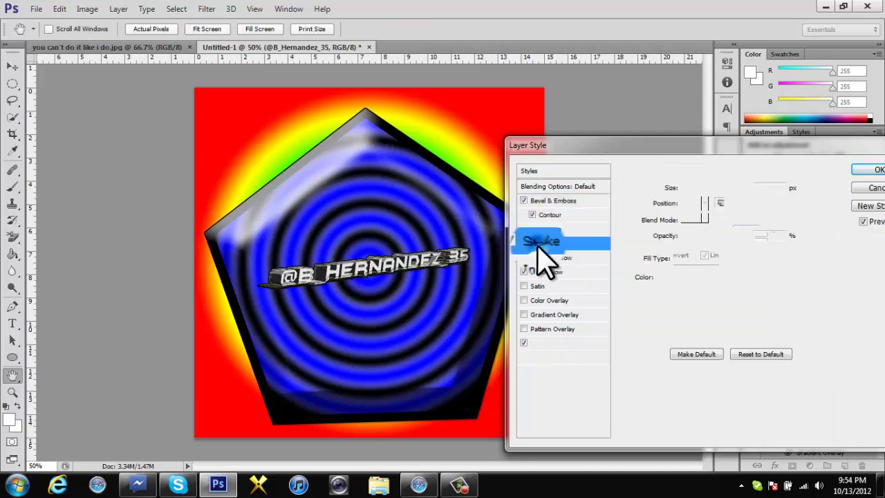
{"action": "left_click_drag", "start_coordinate": [686, 188], "coordinate": [689, 187]}
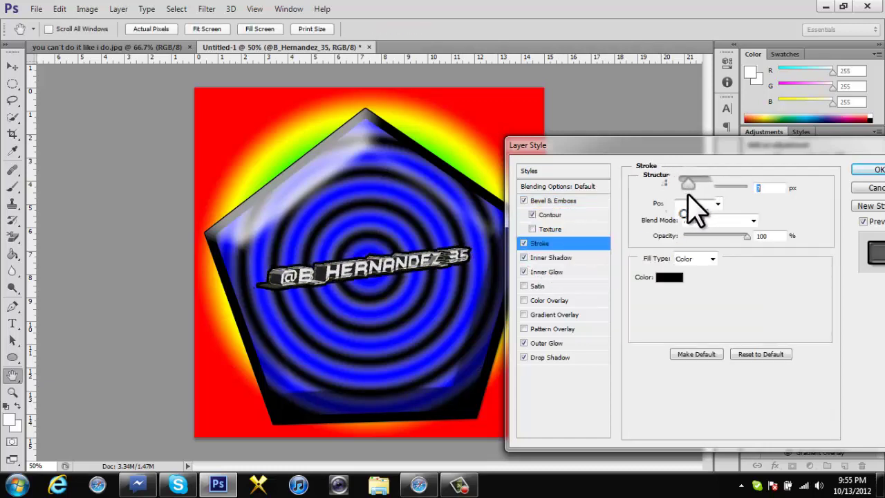
{"action": "left_click", "coordinate": [669, 277]}
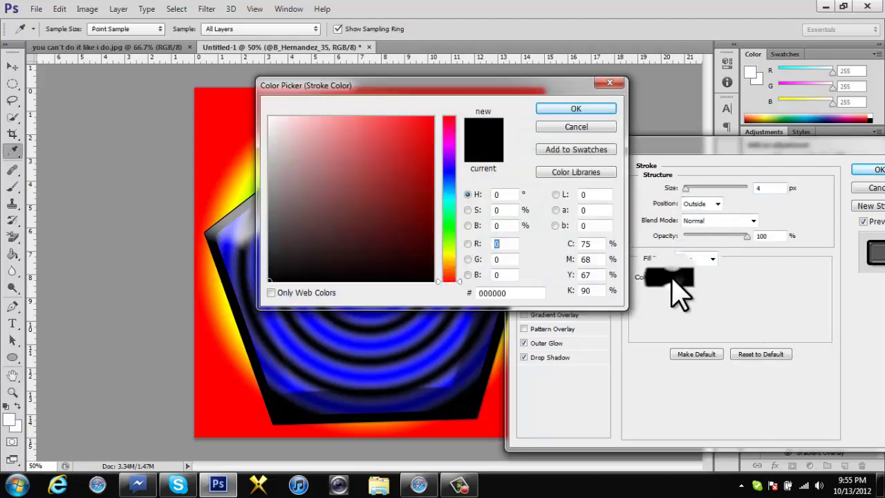
{"action": "left_click", "coordinate": [419, 192]}
{"action": "left_click", "coordinate": [450, 201]}
{"action": "left_click", "coordinate": [254, 214]}
{"action": "left_click_drag", "start_coordinate": [254, 215], "coordinate": [263, 178]}
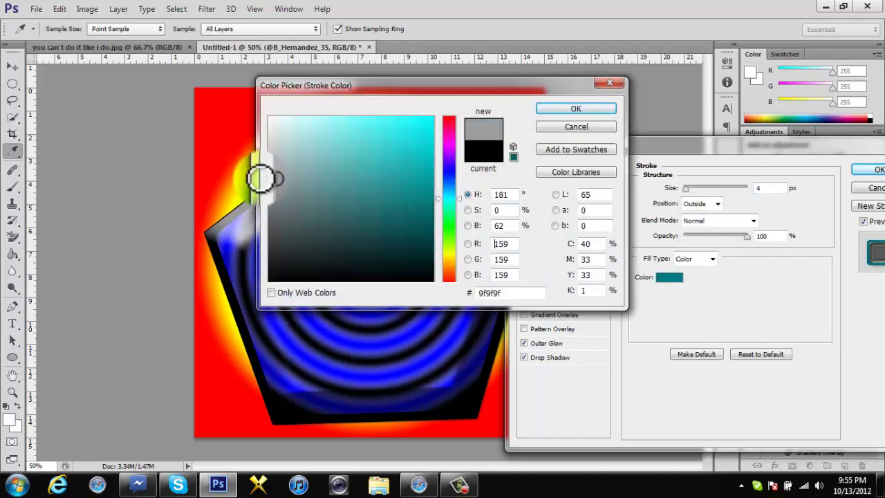
{"action": "left_click", "coordinate": [576, 109]}
Step: Adjust the inner shadow to 5 px distance with a smaller size
{"action": "left_click", "coordinate": [551, 257]}
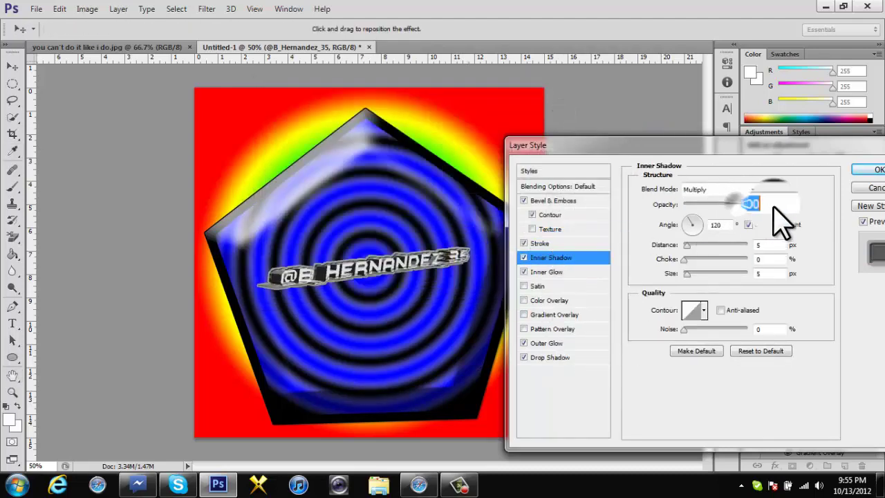
{"action": "mouse_move", "coordinate": [687, 244]}
{"action": "left_mouse_down"}
{"action": "mouse_move", "coordinate": [707, 251]}
{"action": "mouse_move", "coordinate": [676, 254]}
{"action": "left_mouse_up"}
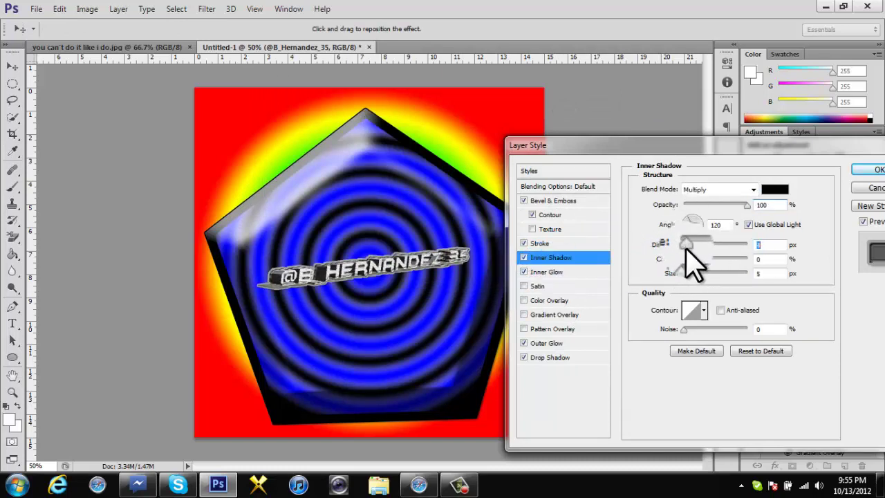
{"action": "left_click_drag", "start_coordinate": [688, 273], "coordinate": [677, 276]}
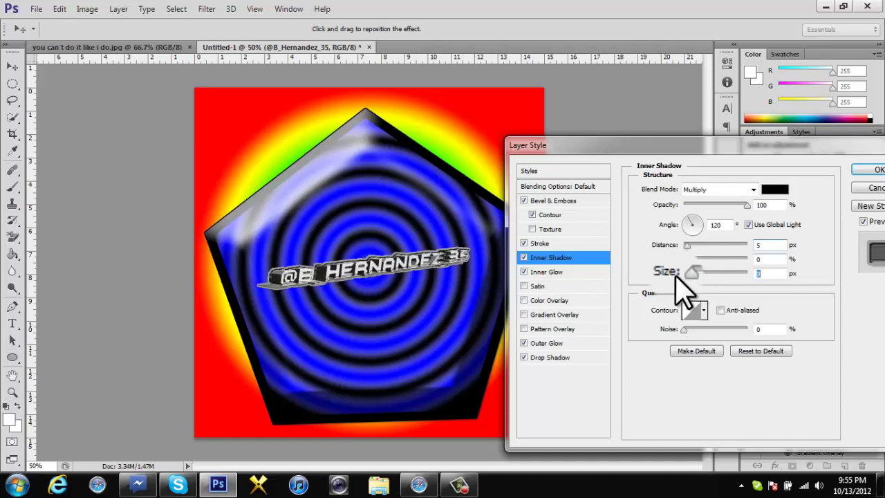
{"action": "left_click", "coordinate": [567, 273]}
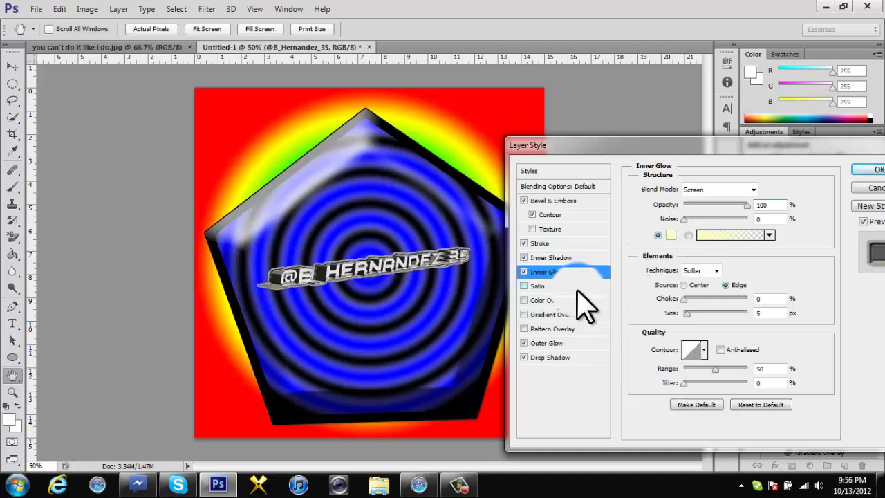
Step: Set the outer glow to 100% opacity, 81 px size and 39% range
{"action": "left_click", "coordinate": [555, 343]}
{"action": "left_click_drag", "start_coordinate": [730, 205], "coordinate": [747, 205]}
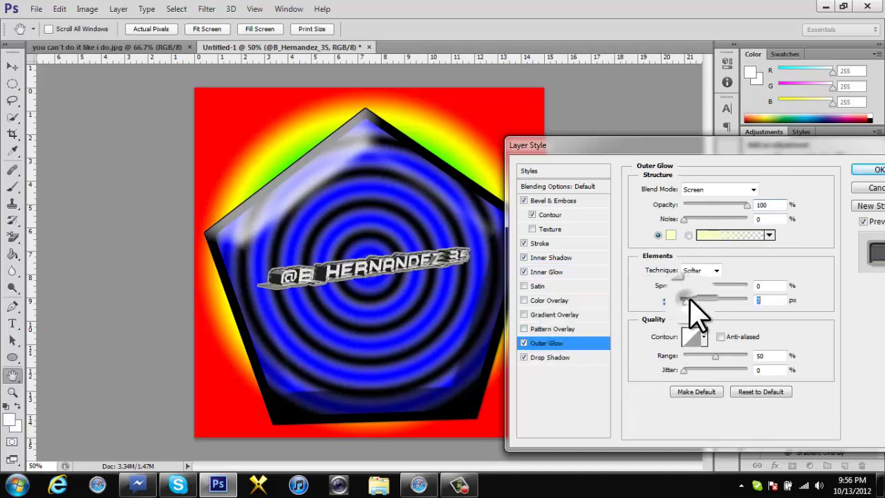
{"action": "mouse_move", "coordinate": [690, 300]}
{"action": "left_mouse_down"}
{"action": "mouse_move", "coordinate": [704, 284]}
{"action": "mouse_move", "coordinate": [669, 293]}
{"action": "mouse_move", "coordinate": [707, 291]}
{"action": "left_mouse_up"}
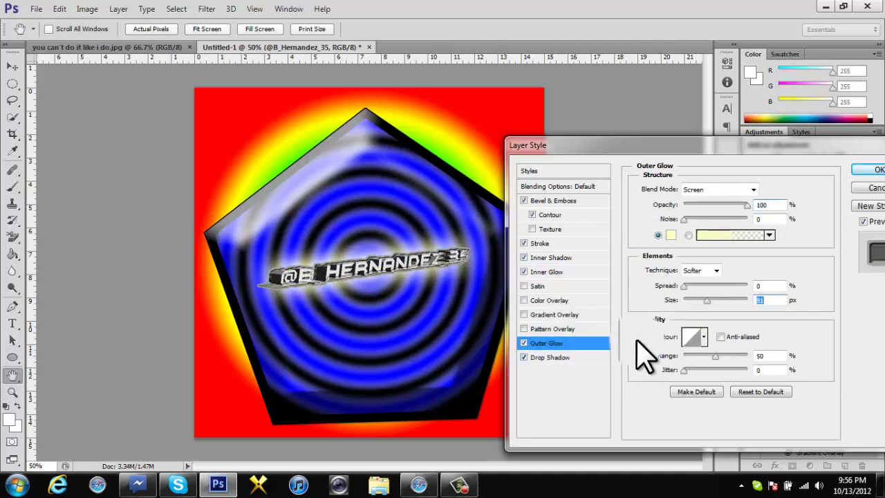
{"action": "left_click_drag", "start_coordinate": [716, 355], "coordinate": [709, 355]}
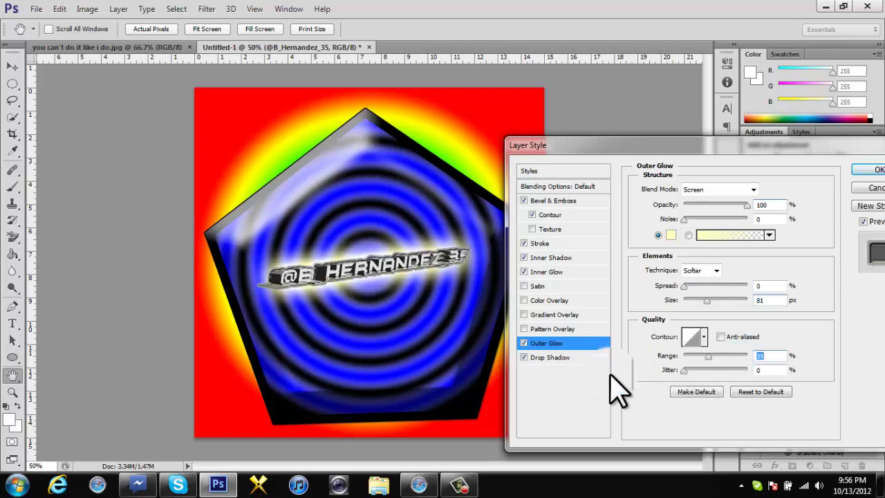
{"action": "left_click", "coordinate": [595, 357]}
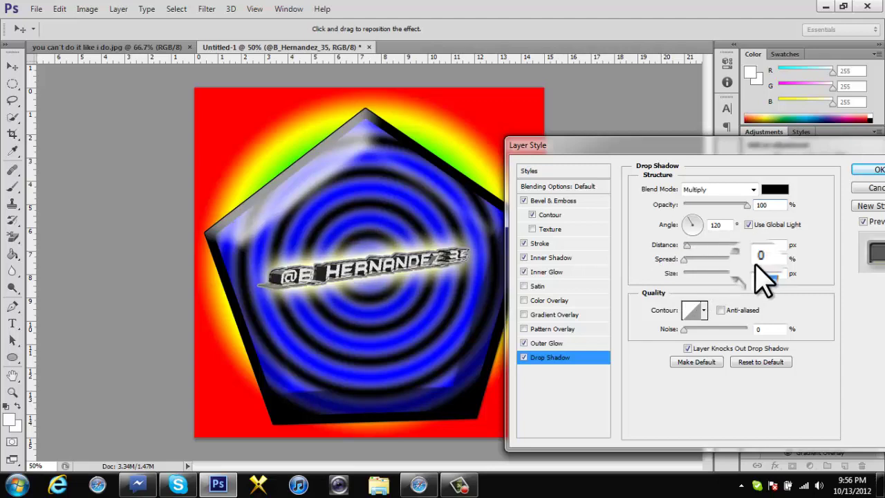
{"action": "left_click", "coordinate": [865, 164]}
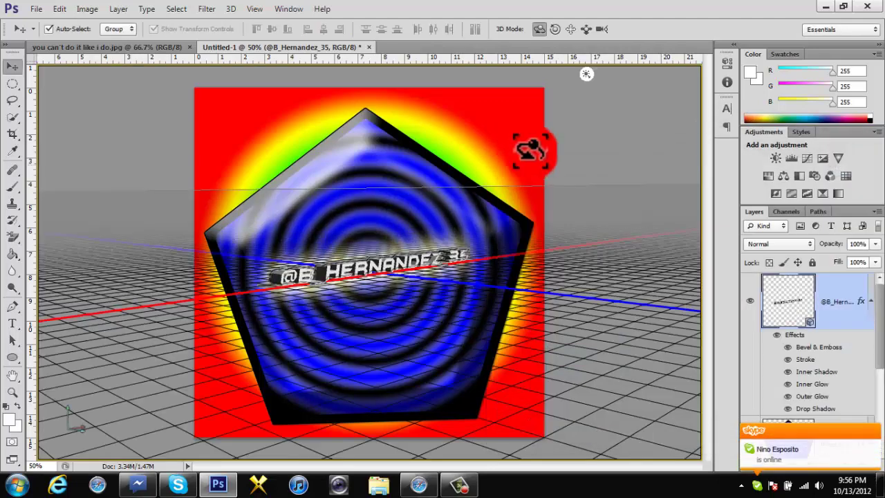
{"action": "scroll", "coordinate": [850, 359], "scroll_direction": "down", "scroll_amount": 3}
{"action": "left_click", "coordinate": [846, 377]}
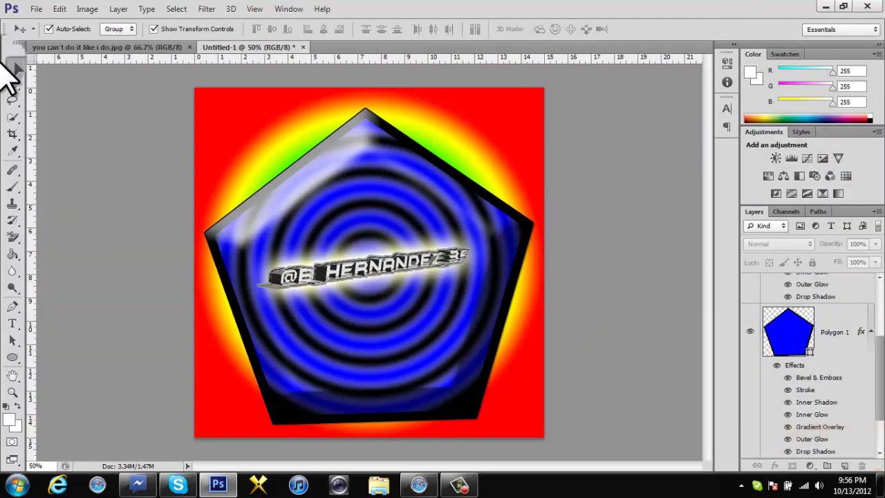
{"action": "left_click", "coordinate": [88, 9]}
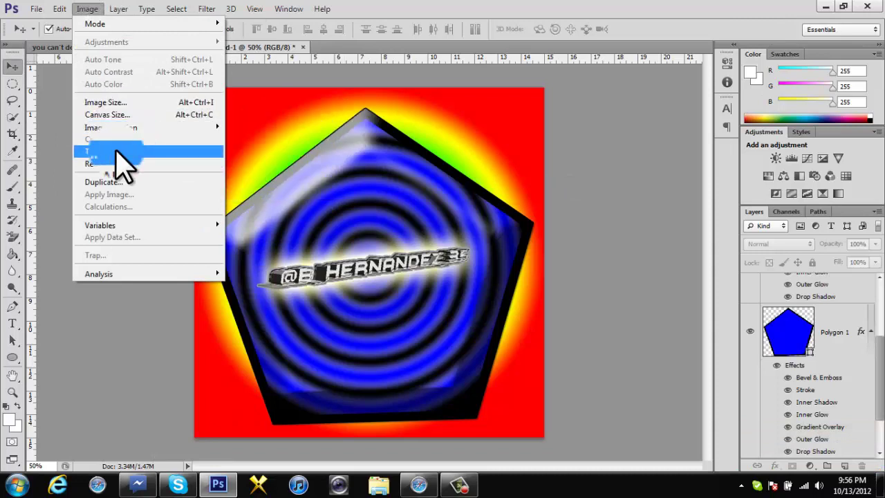
{"action": "mouse_move", "coordinate": [111, 128]}
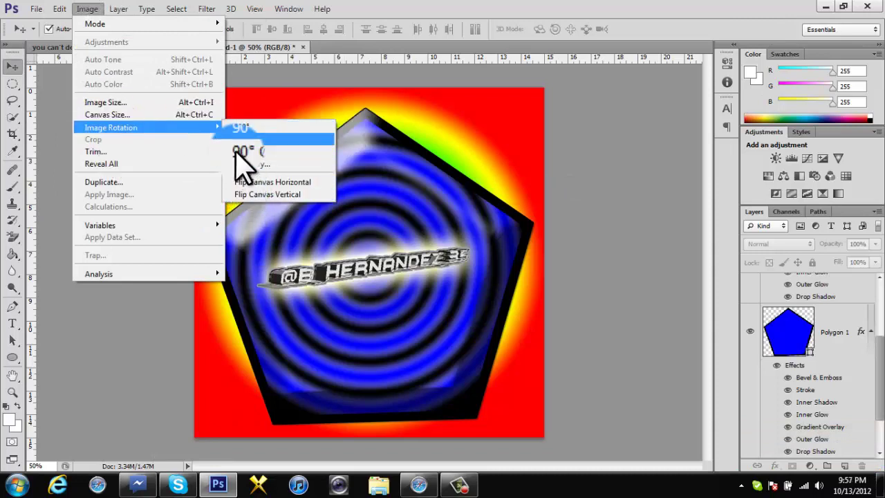
{"action": "left_click", "coordinate": [263, 182]}
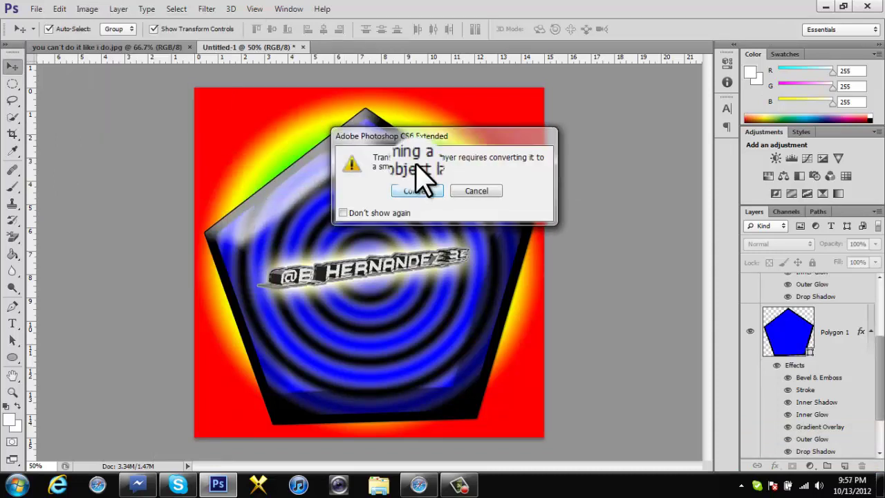
{"action": "left_click", "coordinate": [477, 191]}
{"action": "left_click", "coordinate": [87, 9]}
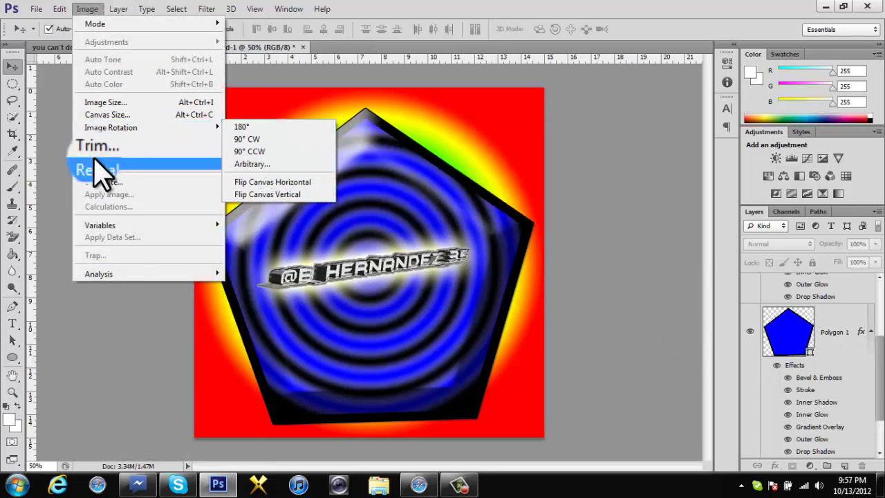
{"action": "left_click", "coordinate": [585, 295]}
Step: Duplicate the 3D text layer
{"action": "scroll", "coordinate": [865, 297], "scroll_direction": "up", "scroll_amount": 3}
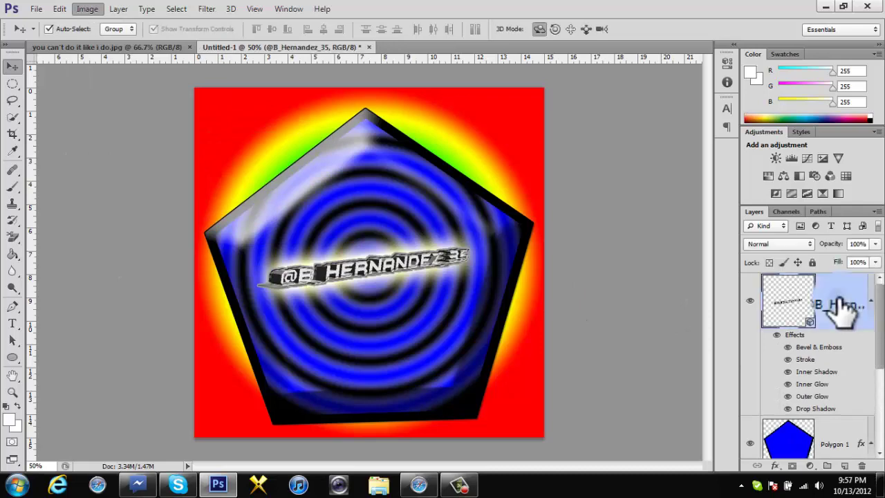
{"action": "right_click", "coordinate": [845, 306]}
{"action": "left_click", "coordinate": [716, 88]}
{"action": "left_click", "coordinate": [561, 149]}
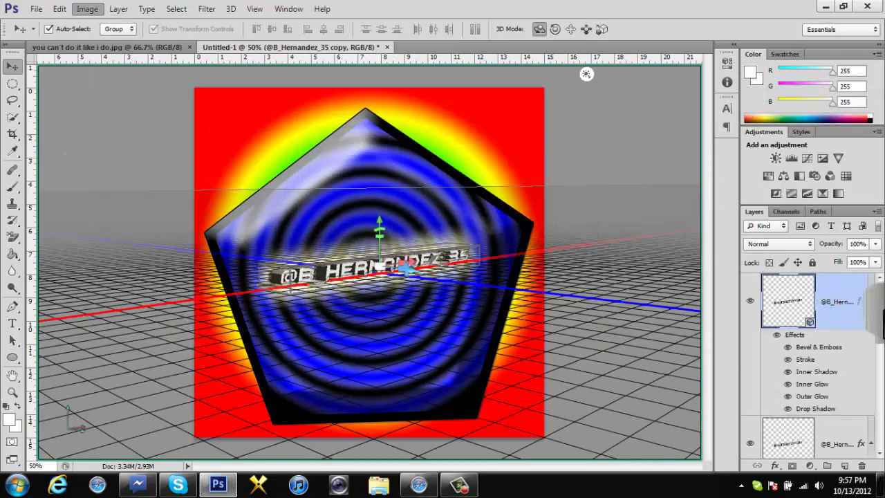
Step: Flip the canvas horizontally, converting the 3D layer to a smart object
{"action": "left_click", "coordinate": [87, 8]}
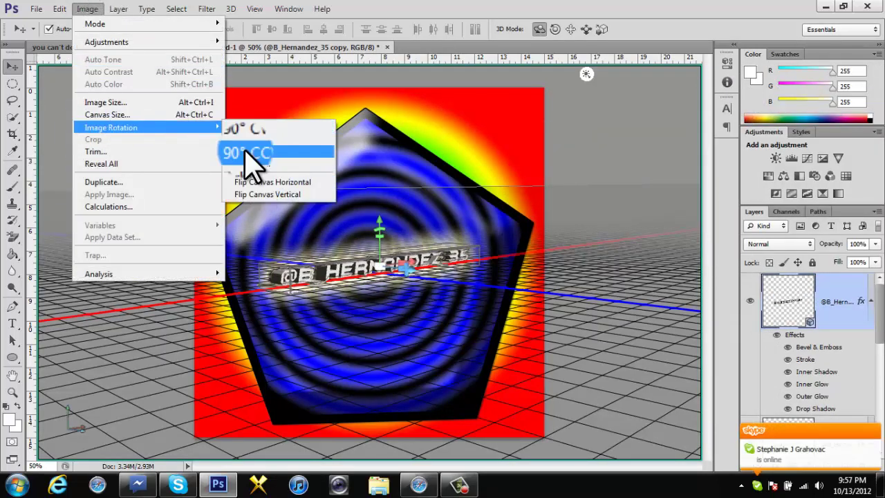
{"action": "left_click", "coordinate": [235, 150]}
{"action": "left_click", "coordinate": [477, 191]}
{"action": "left_click", "coordinate": [87, 8]}
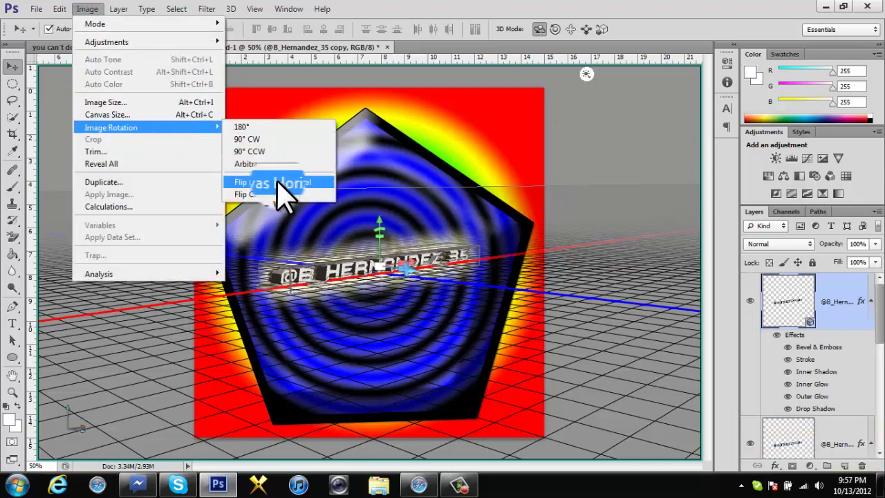
{"action": "left_click", "coordinate": [281, 178]}
{"action": "left_click", "coordinate": [415, 191]}
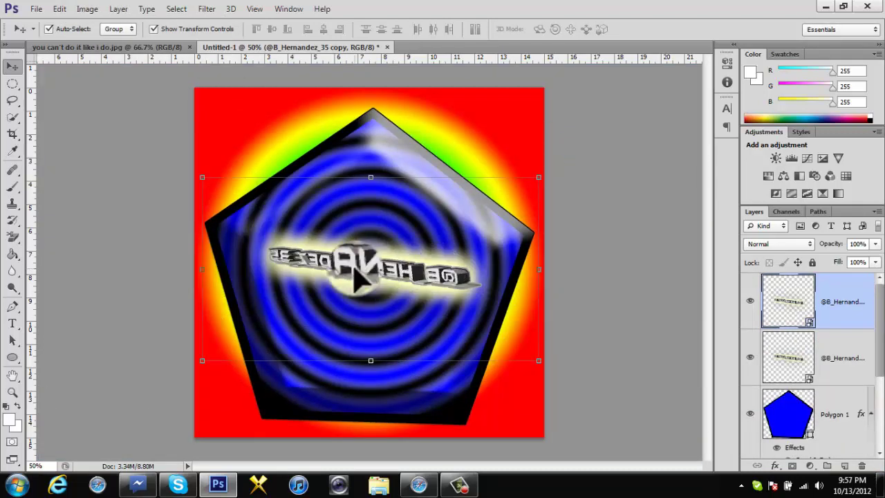
Step: Move the text copy below the original, then undo the last change
{"action": "left_click_drag", "start_coordinate": [356, 276], "coordinate": [343, 303]}
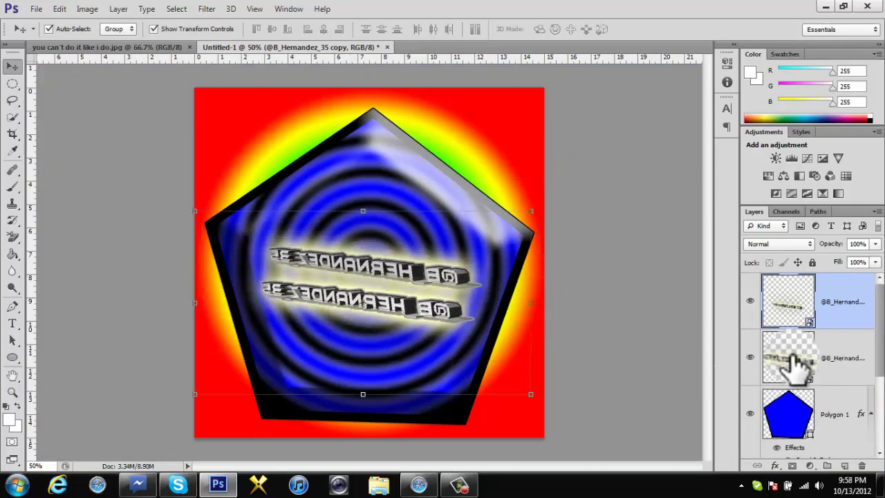
{"action": "left_click", "coordinate": [778, 315]}
{"action": "left_click", "coordinate": [59, 8]}
{"action": "left_click", "coordinate": [100, 12]}
Step: Step backward through the history to the unmirrored 3D text
{"action": "left_click", "coordinate": [60, 8]}
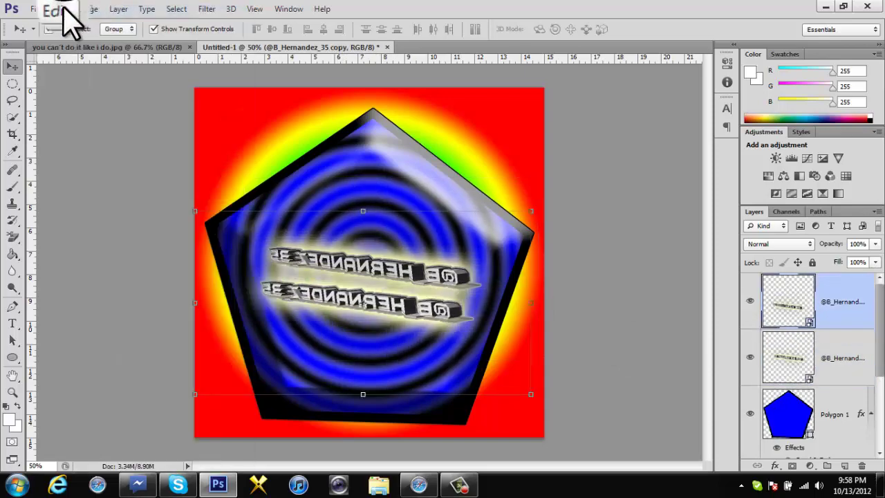
{"action": "left_click", "coordinate": [76, 36]}
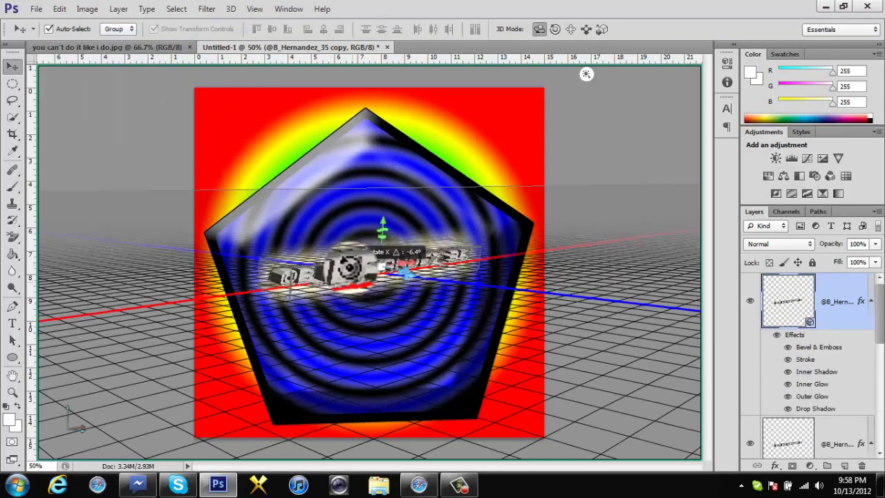
{"action": "left_click", "coordinate": [60, 8]}
{"action": "left_click", "coordinate": [59, 8]}
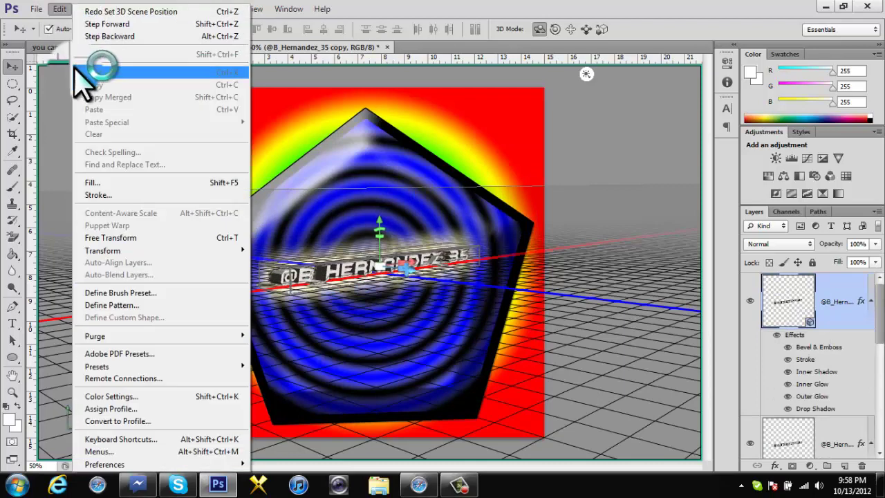
Step: Try a 180° canvas rotation and free-transforming the text layer, then cancel the transform
{"action": "left_click", "coordinate": [92, 8]}
{"action": "left_click", "coordinate": [252, 127]}
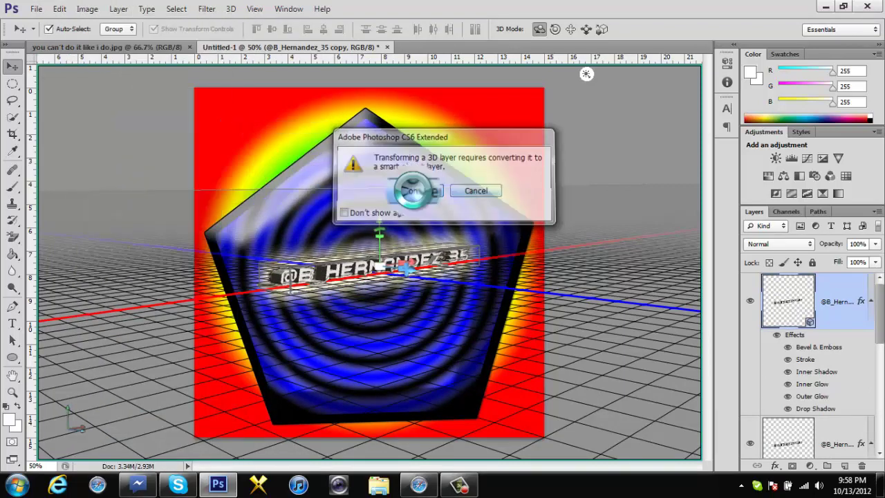
{"action": "left_click", "coordinate": [411, 189]}
{"action": "left_click_drag", "start_coordinate": [417, 266], "coordinate": [420, 307]}
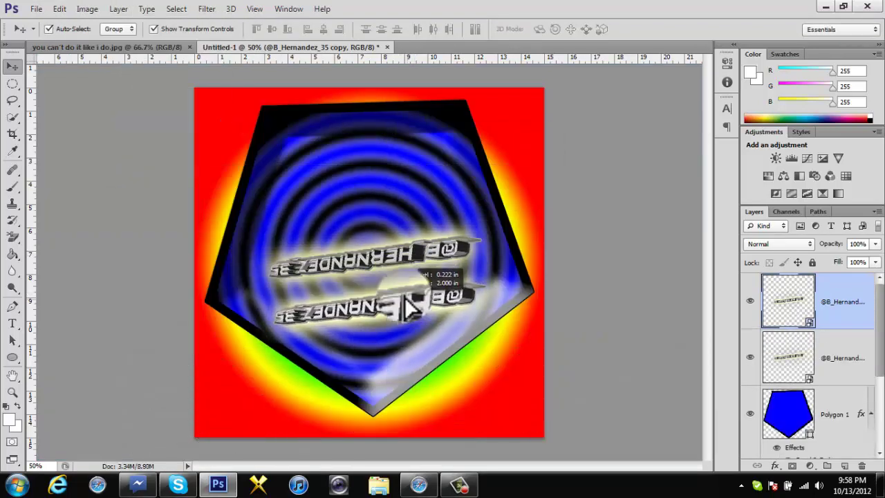
{"action": "left_click_drag", "start_coordinate": [554, 297], "coordinate": [569, 364]}
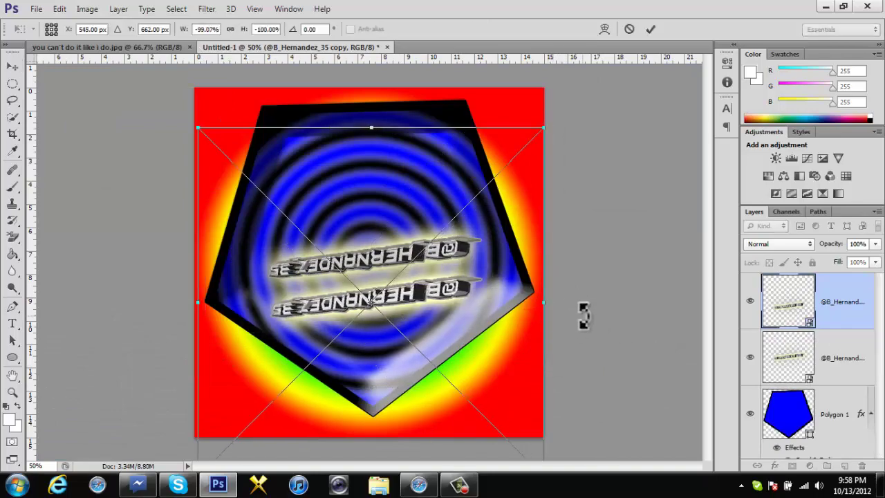
{"action": "mouse_move", "coordinate": [583, 315]}
{"action": "left_mouse_down"}
{"action": "mouse_move", "coordinate": [173, 254]}
{"action": "mouse_move", "coordinate": [522, 198]}
{"action": "left_mouse_up"}
{"action": "left_click", "coordinate": [630, 29]}
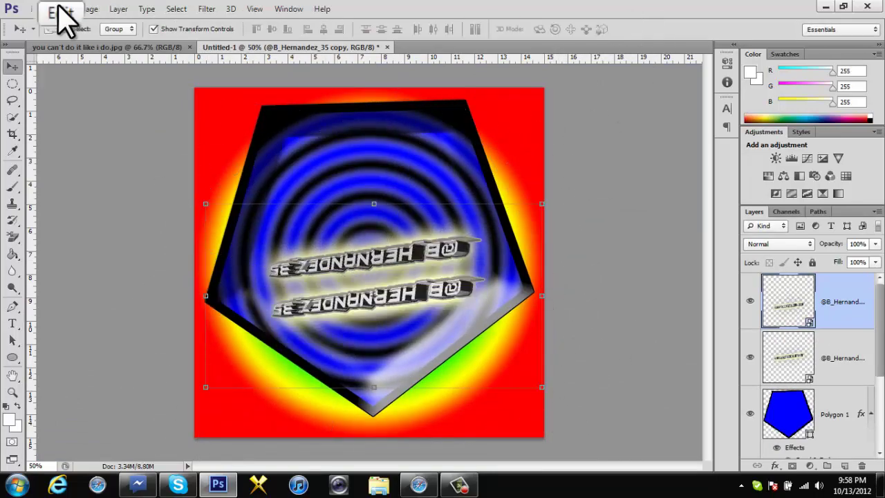
Step: Undo the text copy and restore the 3D text with its effects
{"action": "left_click", "coordinate": [59, 9]}
{"action": "left_click", "coordinate": [89, 237]}
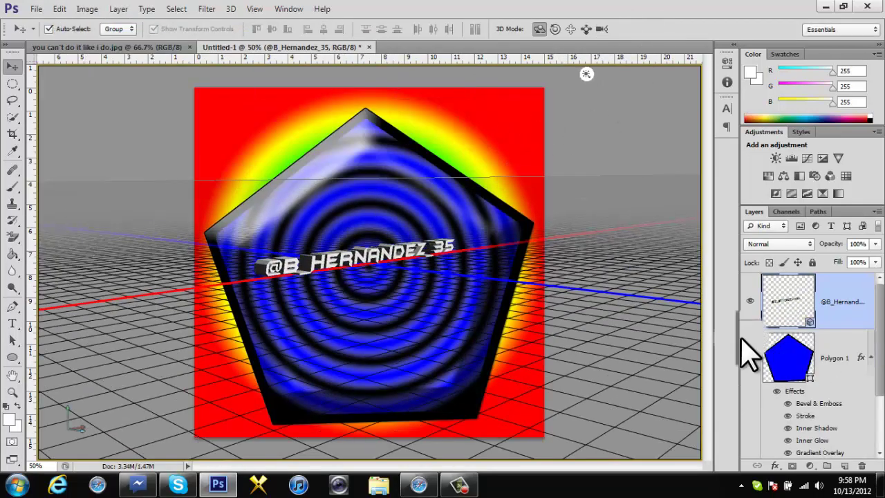
{"action": "left_click", "coordinate": [59, 9]}
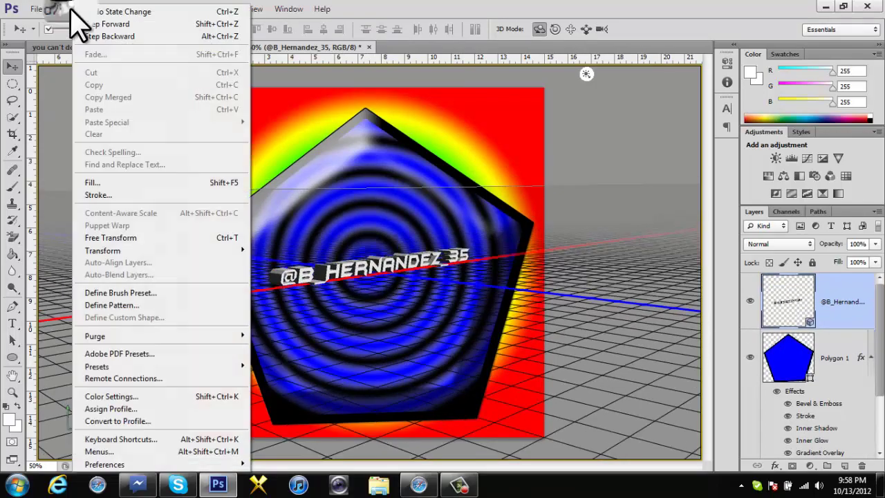